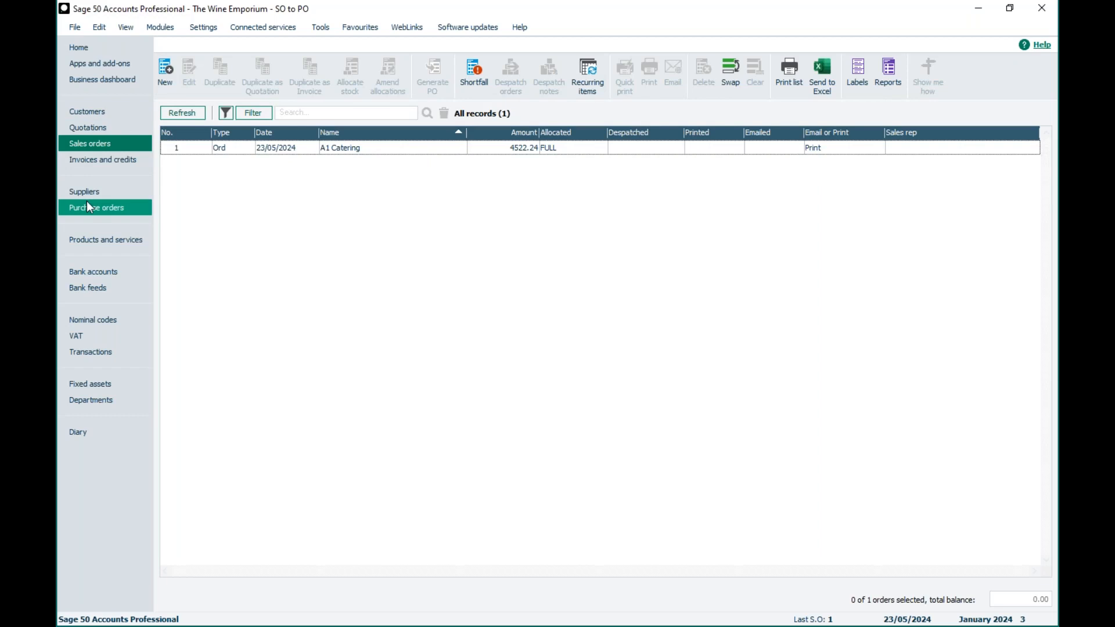
- Check the product stock list, and start a new sales order for the customer A1 Catering
click(93, 239)
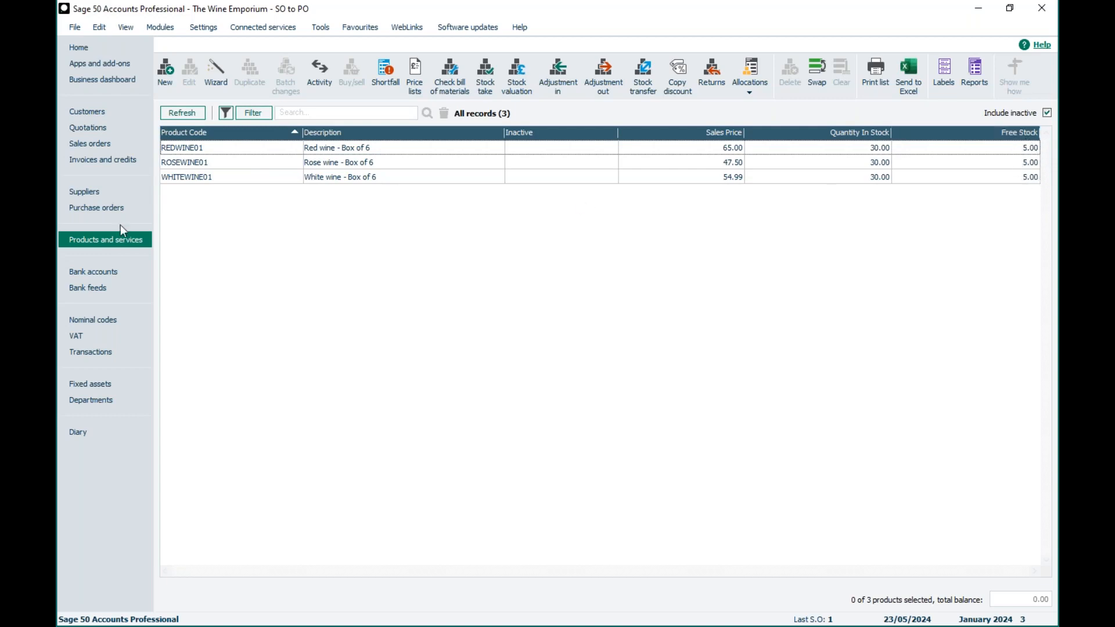
click(82, 144)
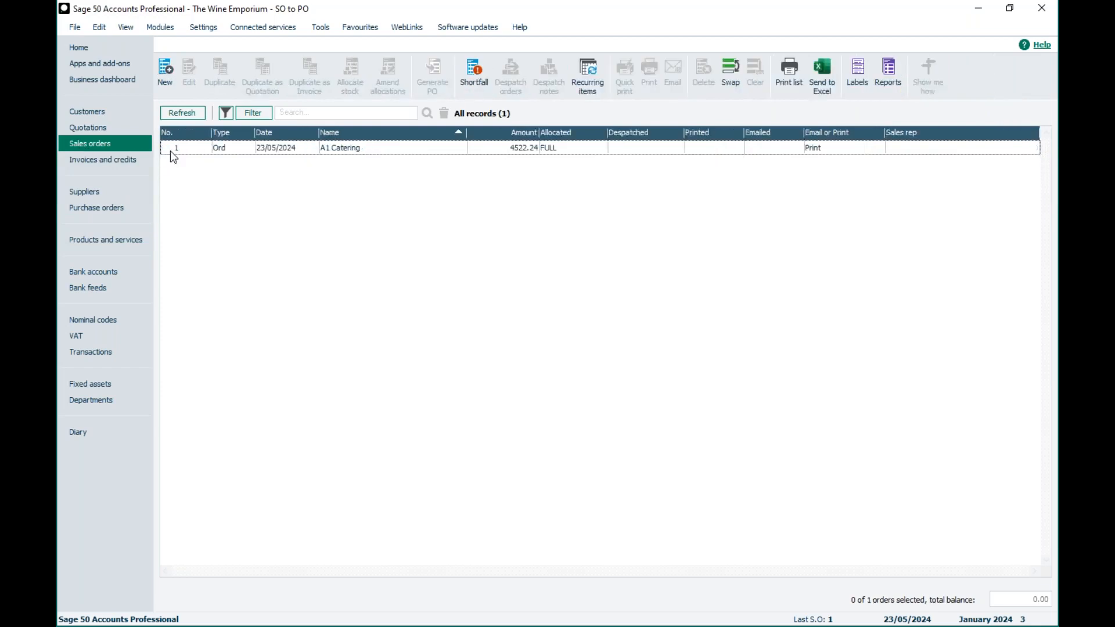
click(169, 68)
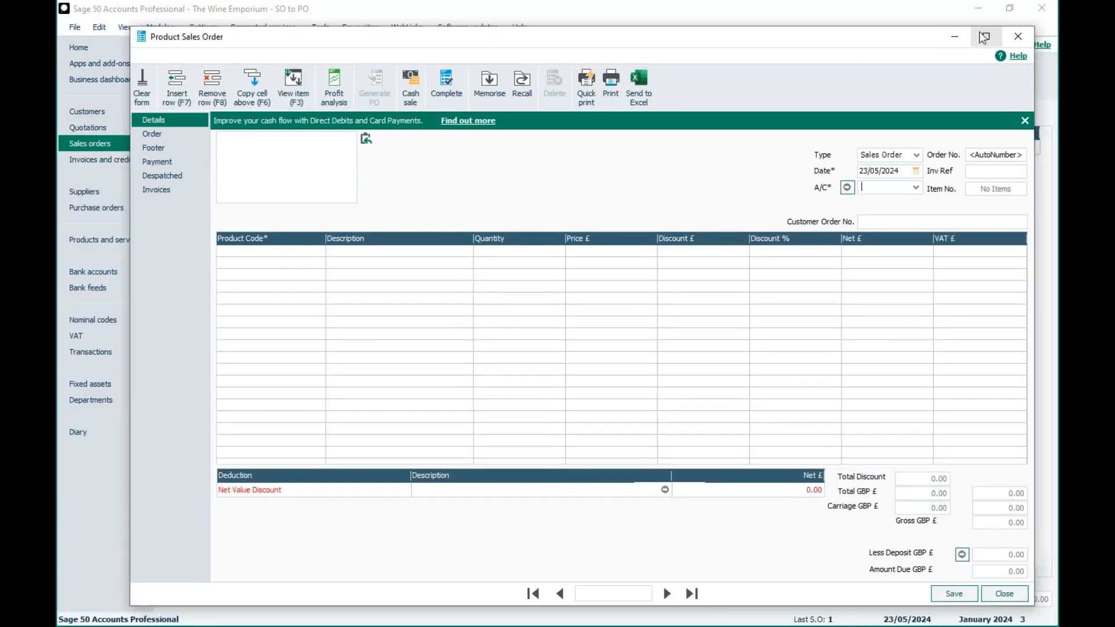
click(983, 37)
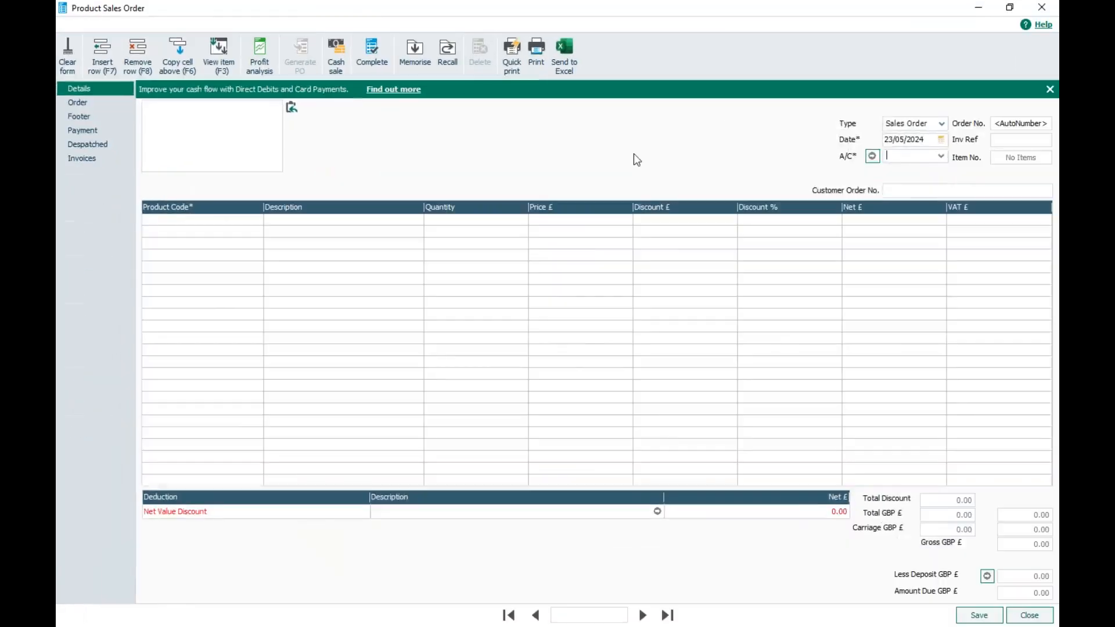
click(941, 156)
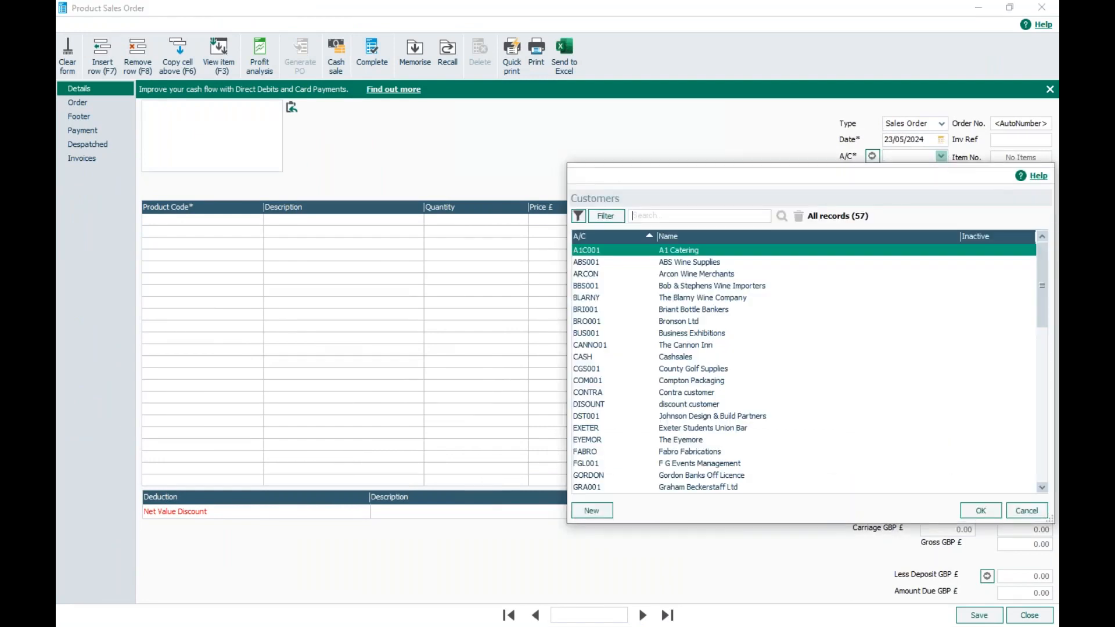
click(980, 510)
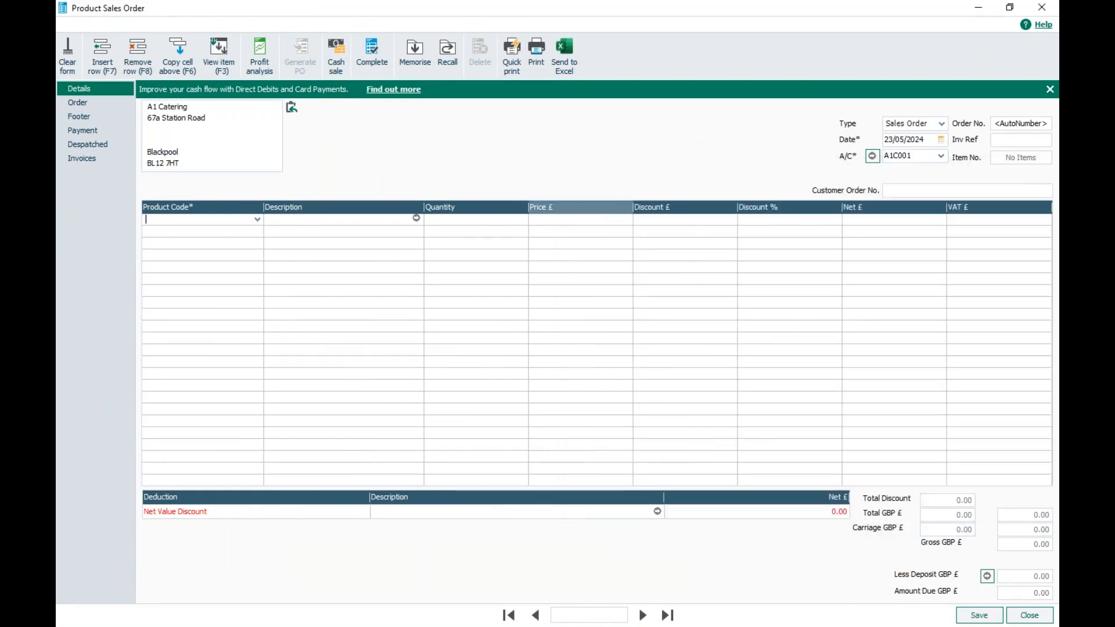
click(941, 156)
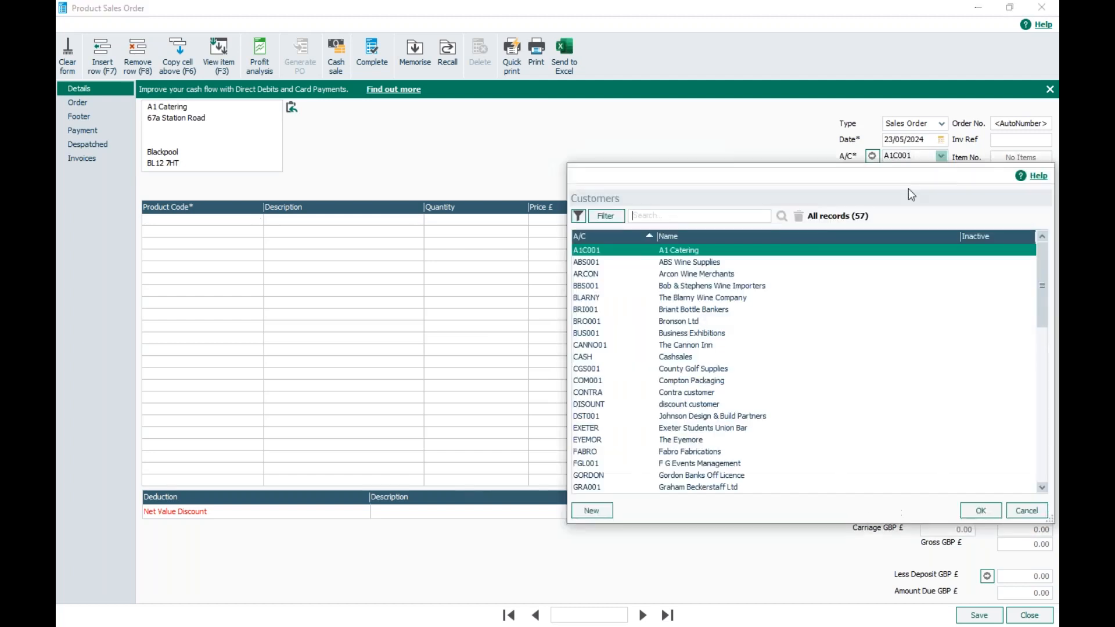
click(980, 510)
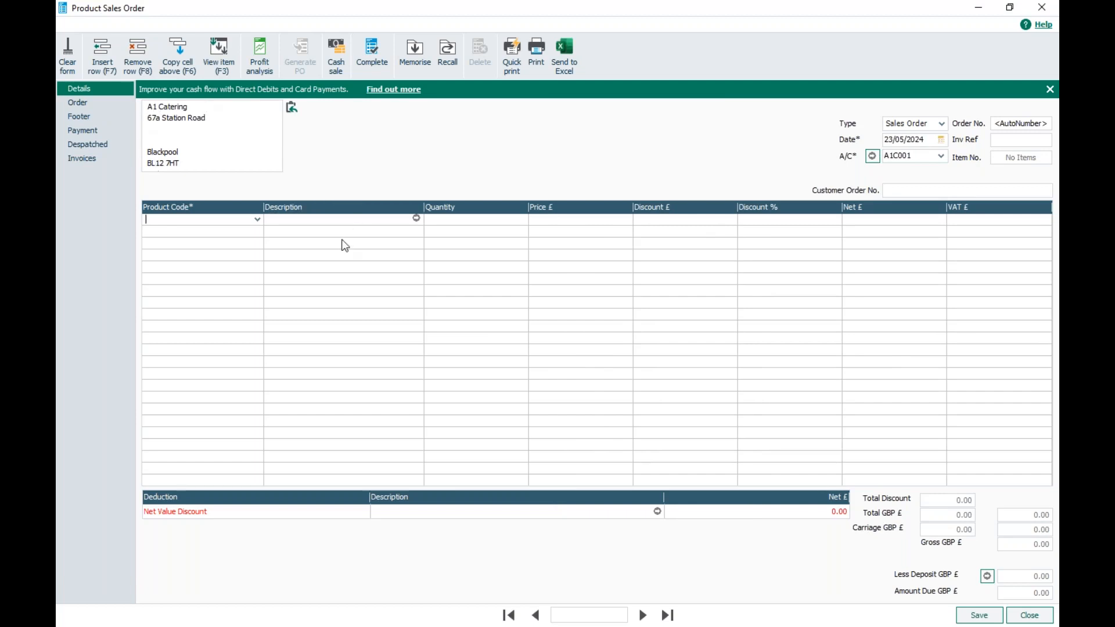
- Add the products REDWINE01, ROSEWINE01 and WHITEWINE01 as separate lines of the sales order
click(257, 219)
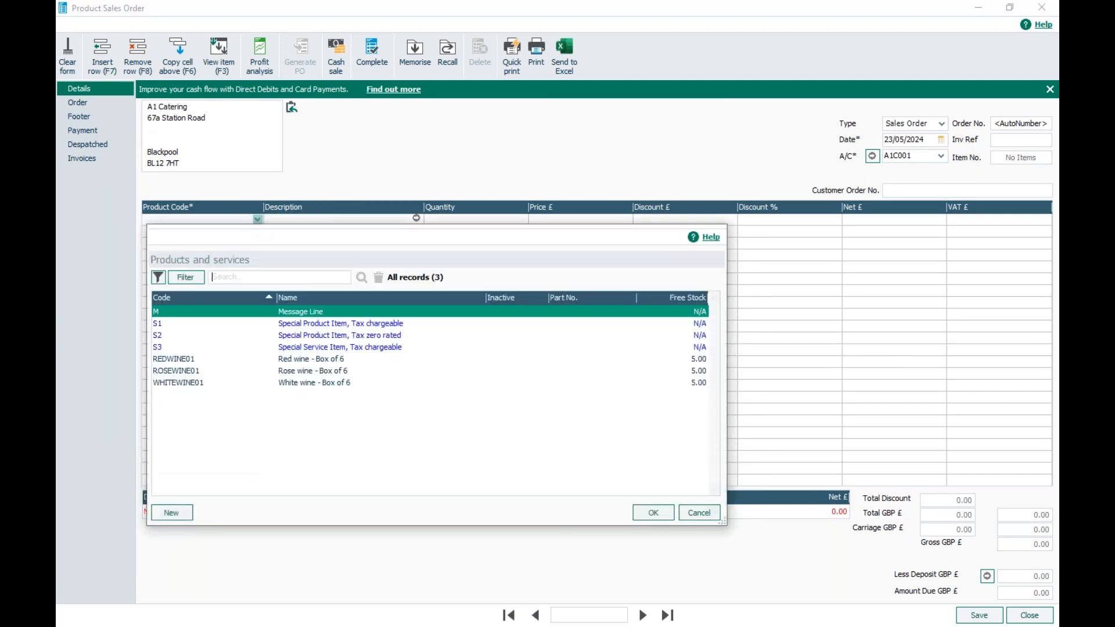
click(293, 360)
click(647, 513)
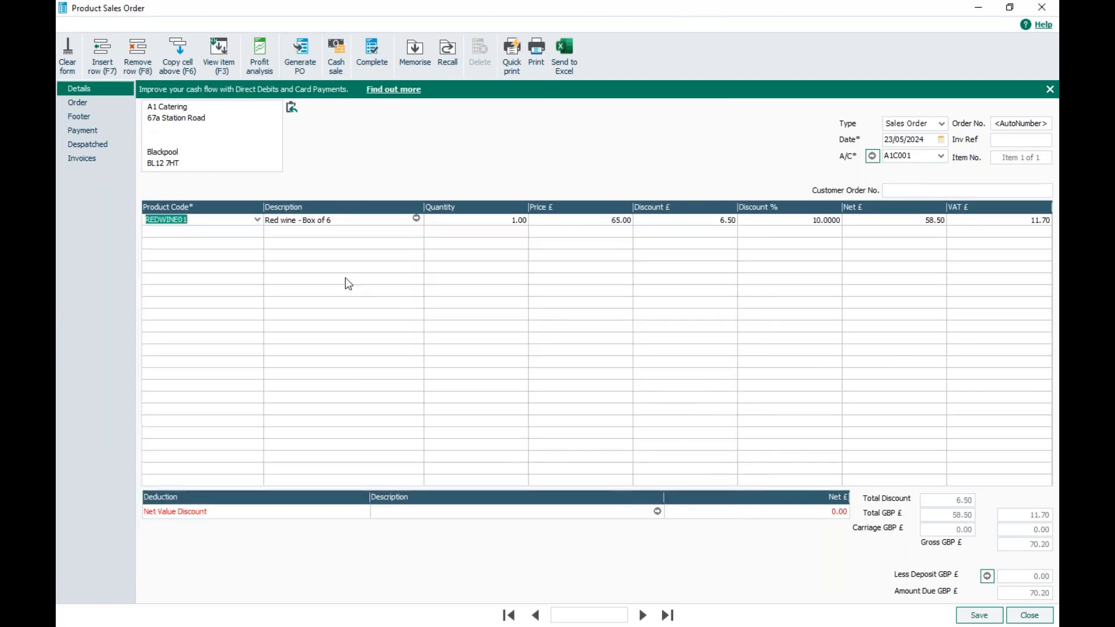
click(257, 230)
click(345, 382)
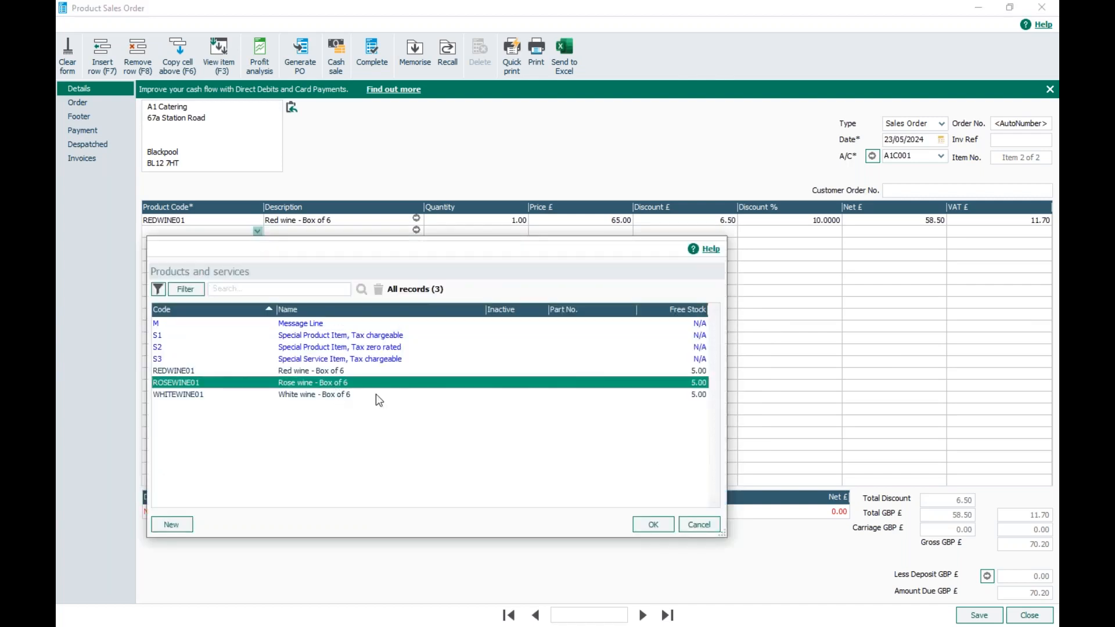
click(653, 524)
click(257, 243)
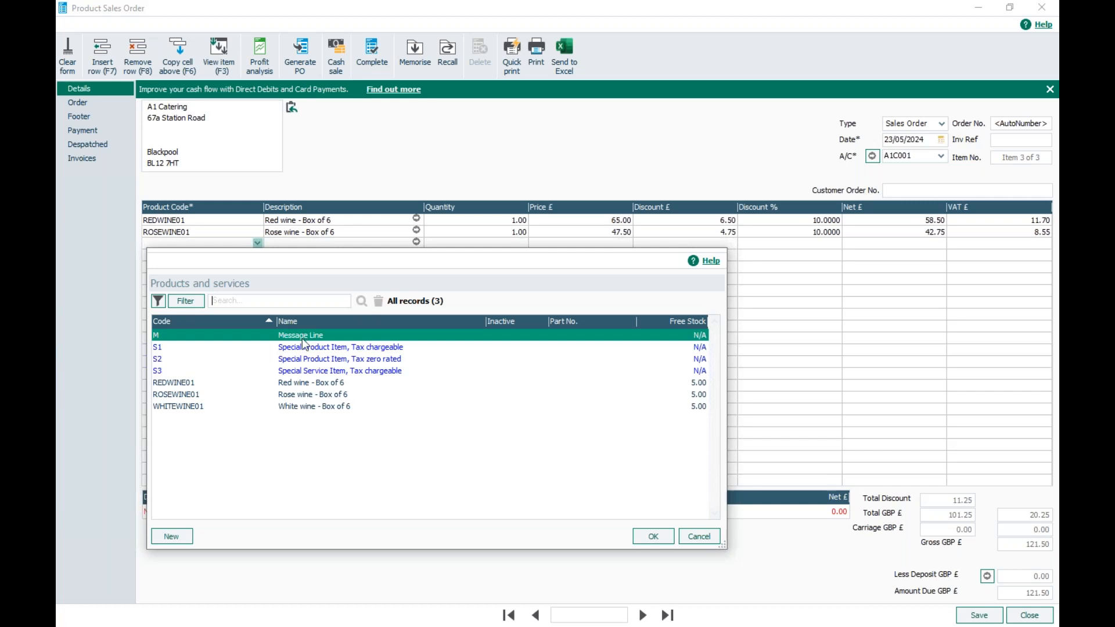
click(295, 407)
click(644, 535)
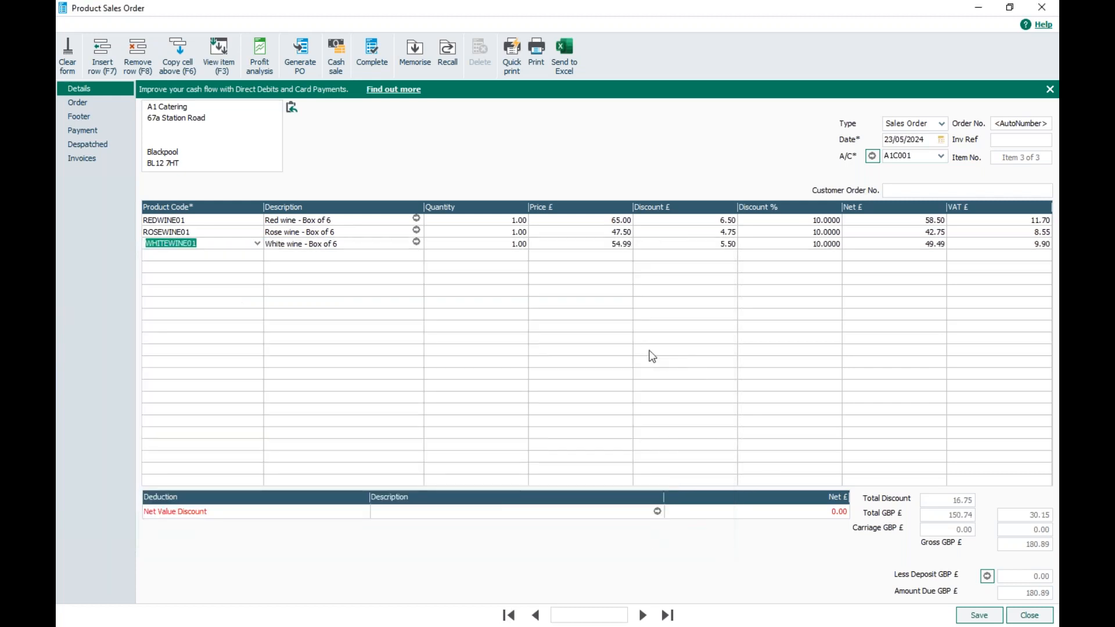
- Set the order quantities to 10 for REDWINE01, 10 for ROSEWINE01 and 5 for WHITEWINE01
click(454, 220)
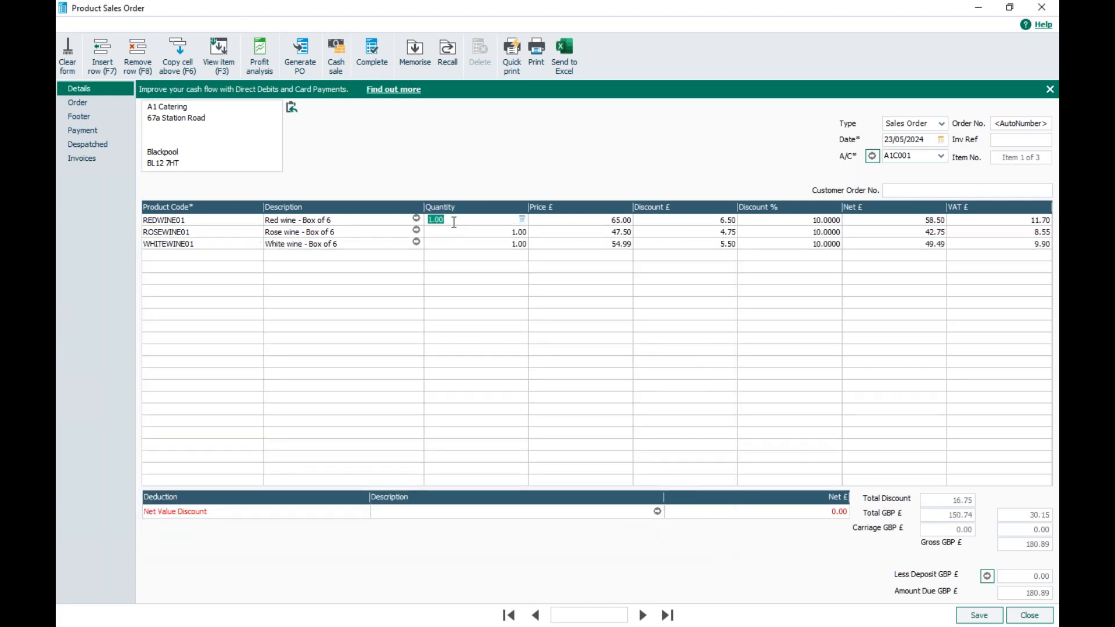
text(10)
key(Return)
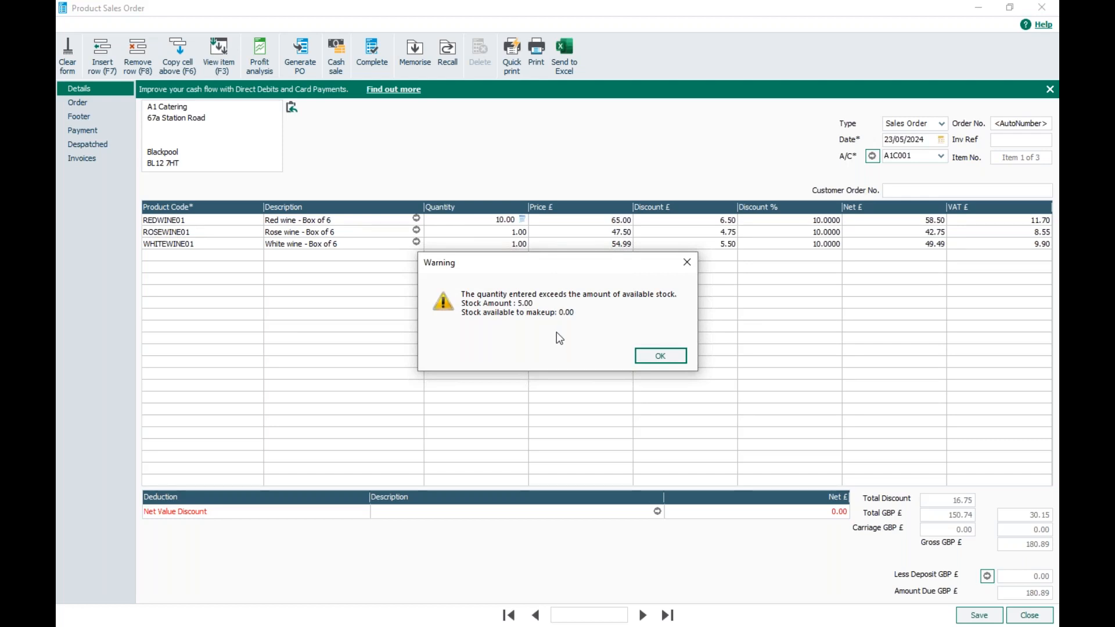
click(660, 356)
text(10)
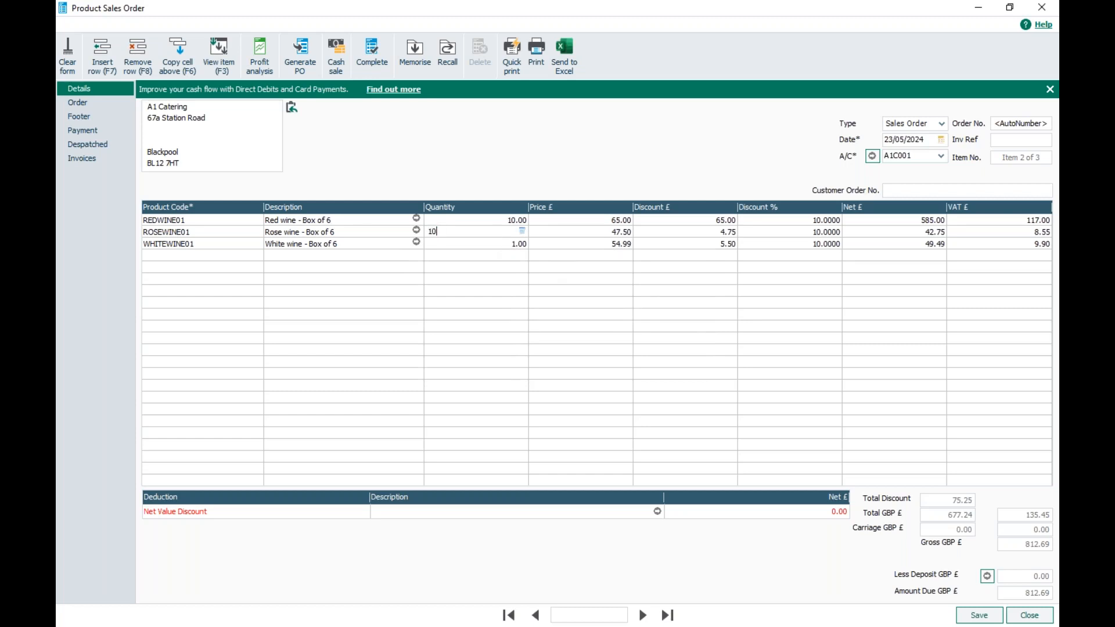
key(Return)
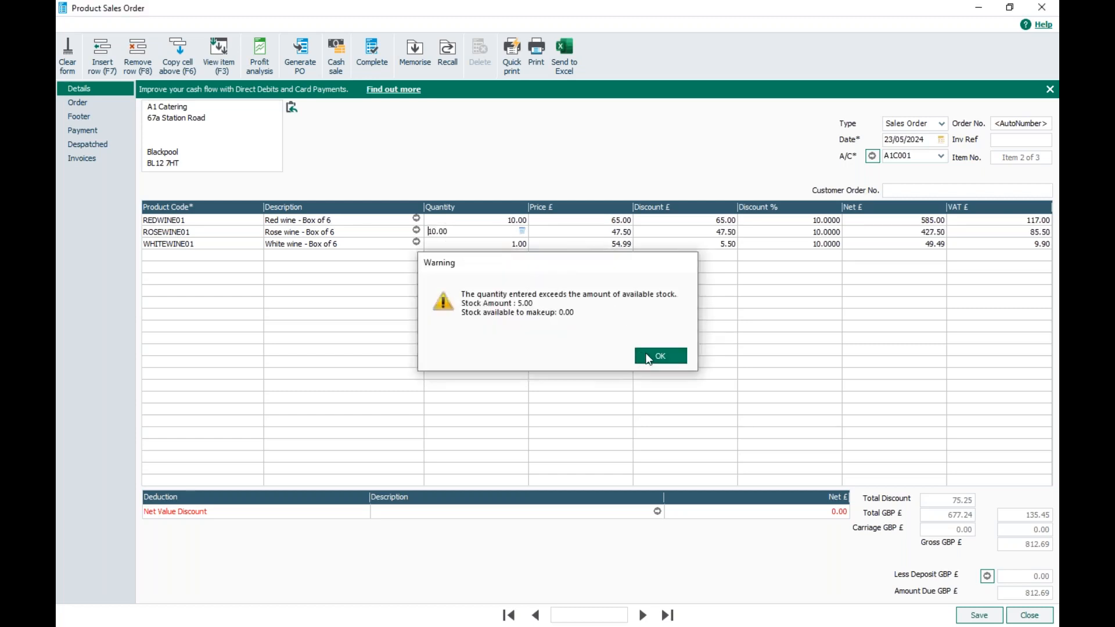
click(660, 356)
click(490, 246)
text(5)
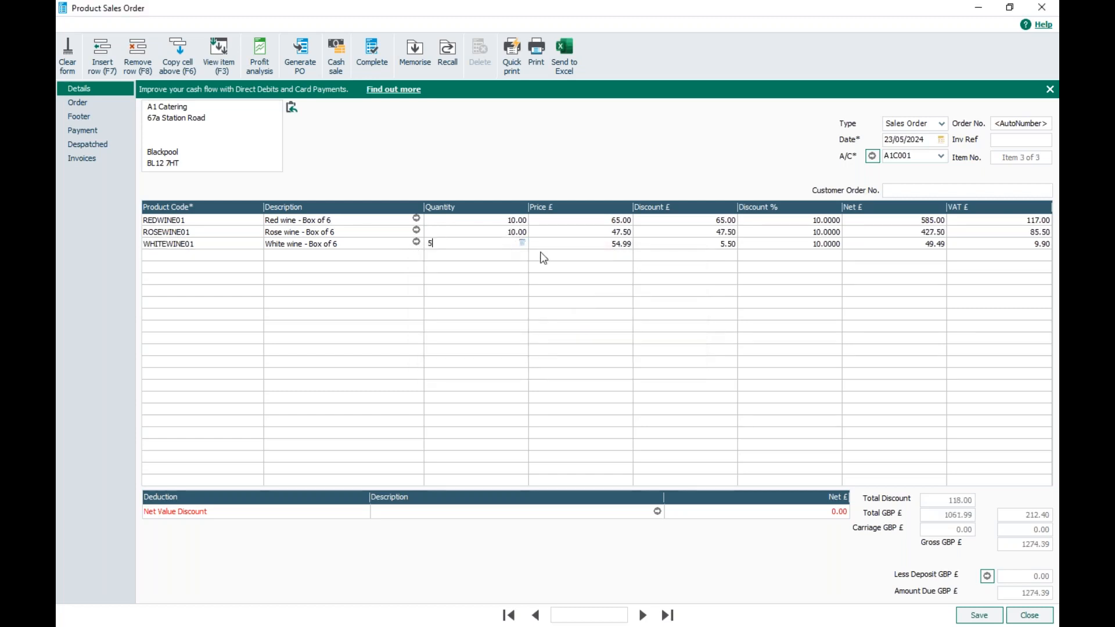
click(551, 244)
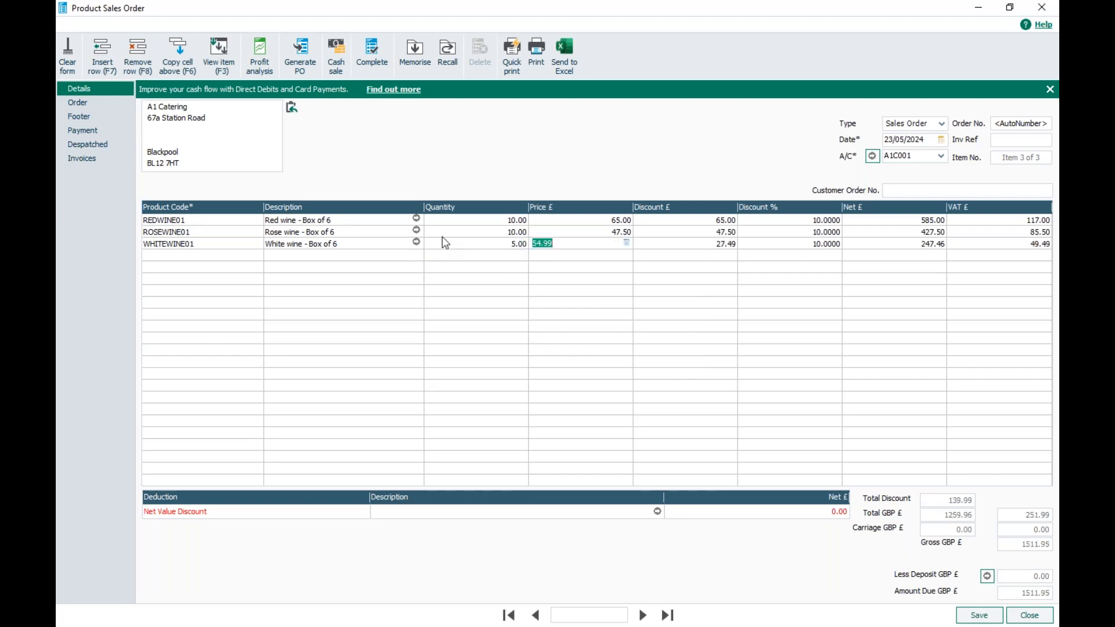
- Save the sales order and open the purchase order generation list for its products
click(301, 52)
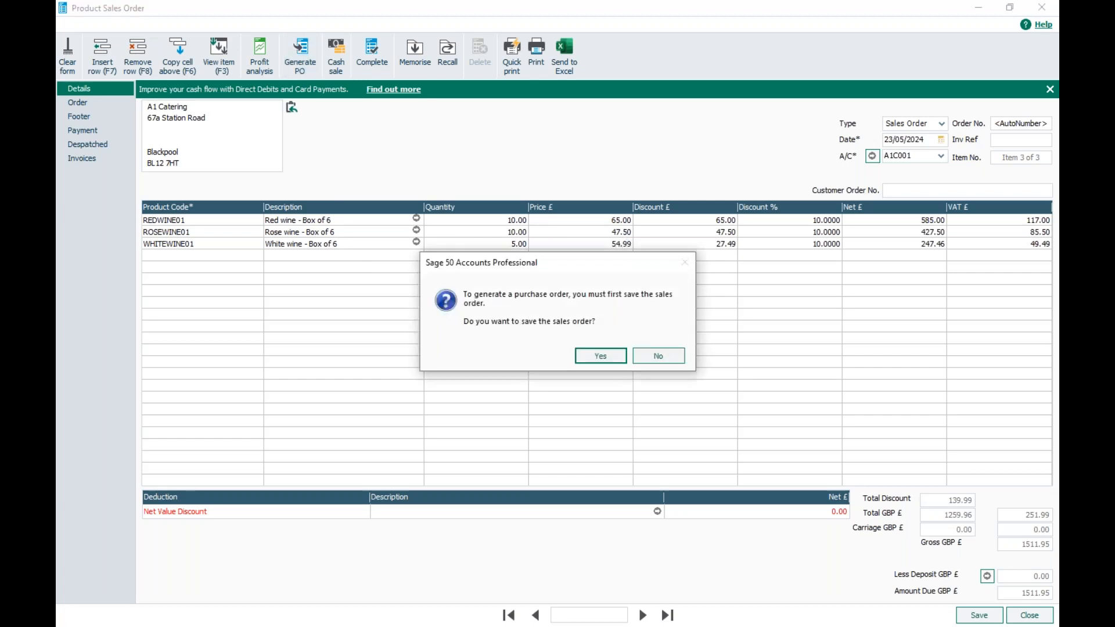
click(587, 351)
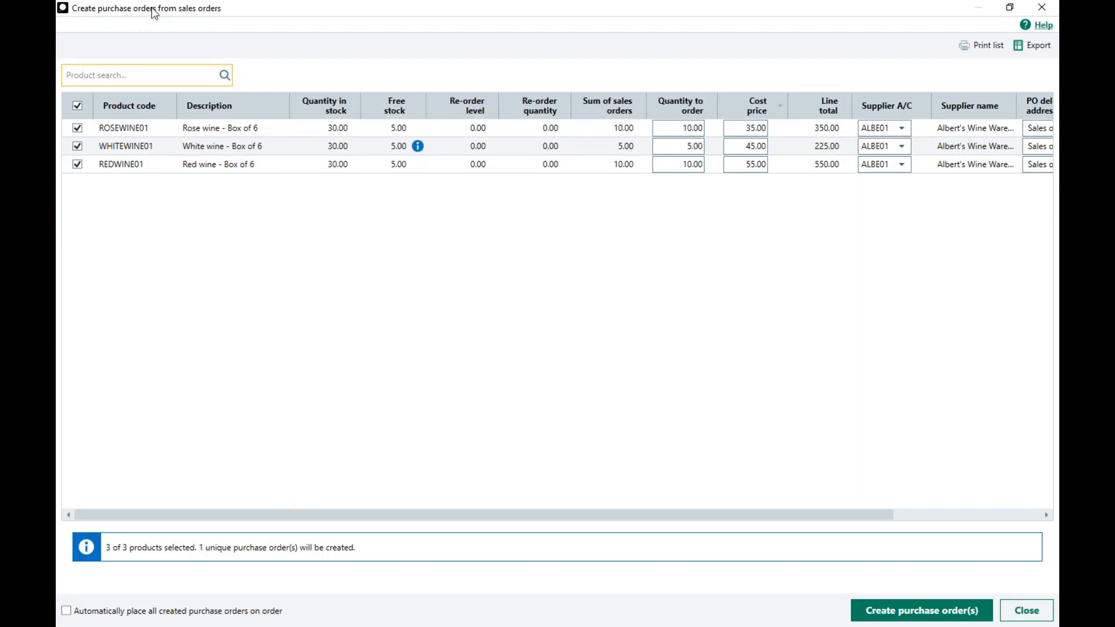
drag(154, 10, 282, 25)
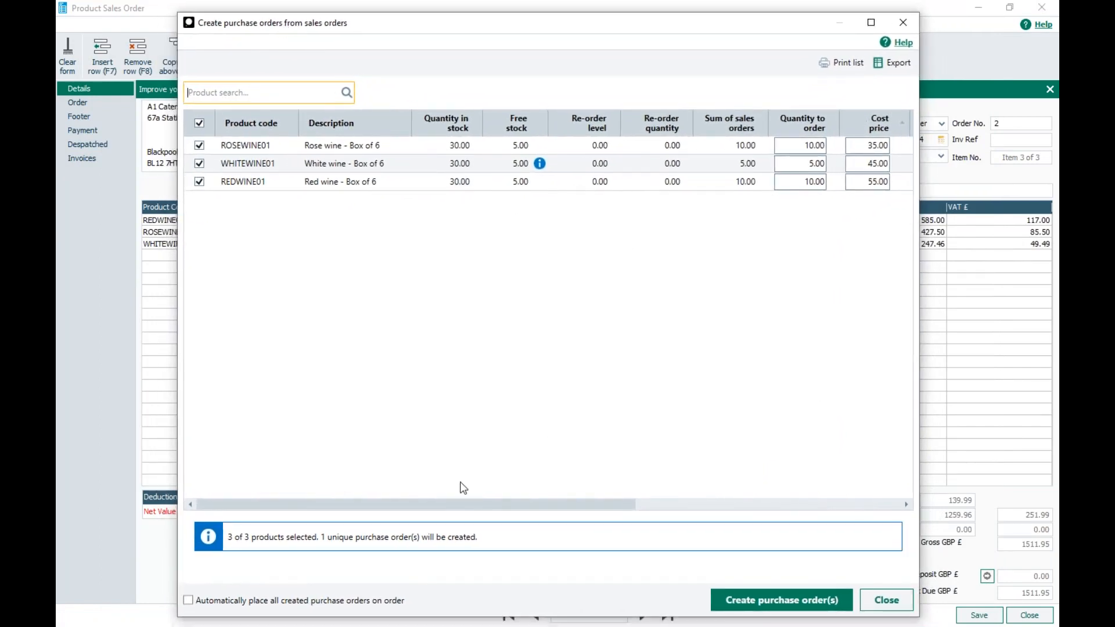
drag(344, 508, 679, 507)
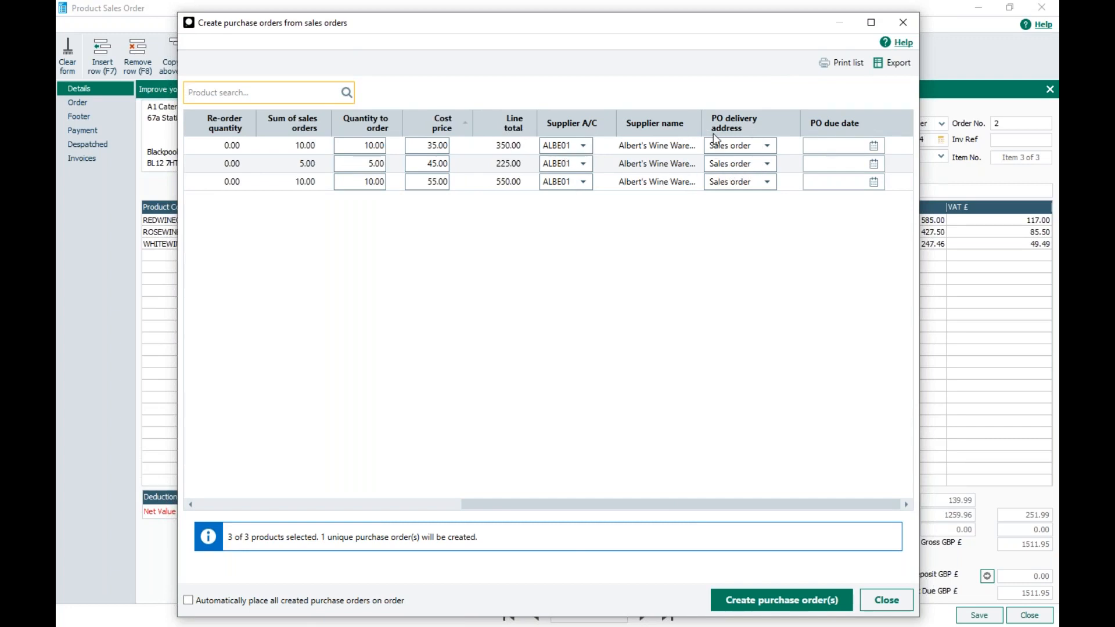
- Set the purchase order delivery address of the ROSEWINE01 line to Company
click(767, 146)
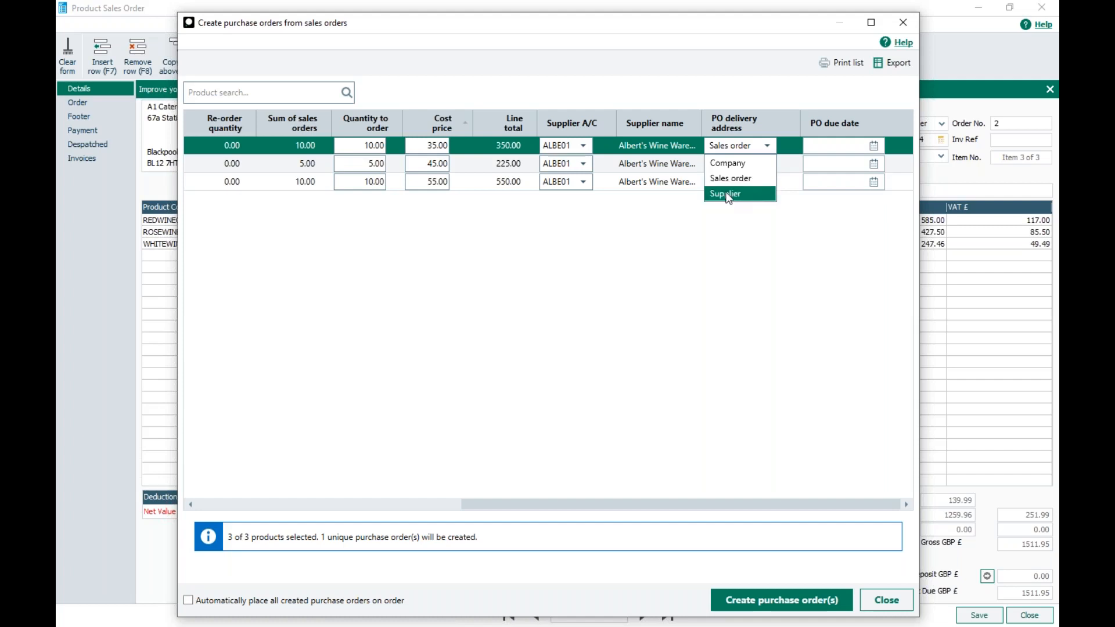
click(731, 162)
click(872, 26)
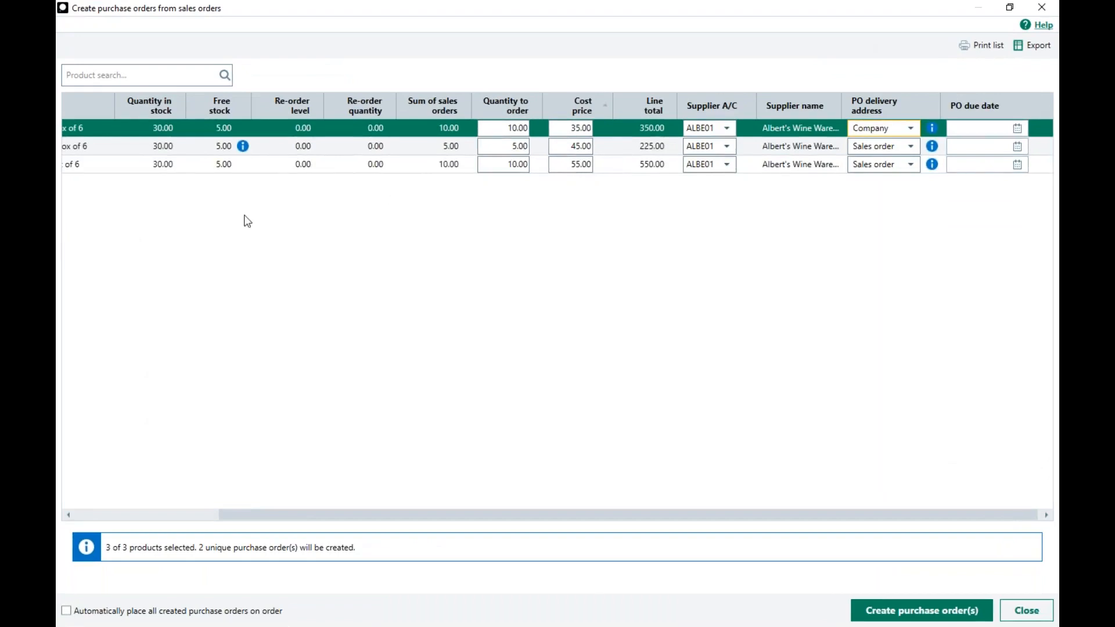
- Review the free stock information for WHITEWINE01 and the editable order quantity and cost price of ROSEWINE01
drag(232, 515, 89, 516)
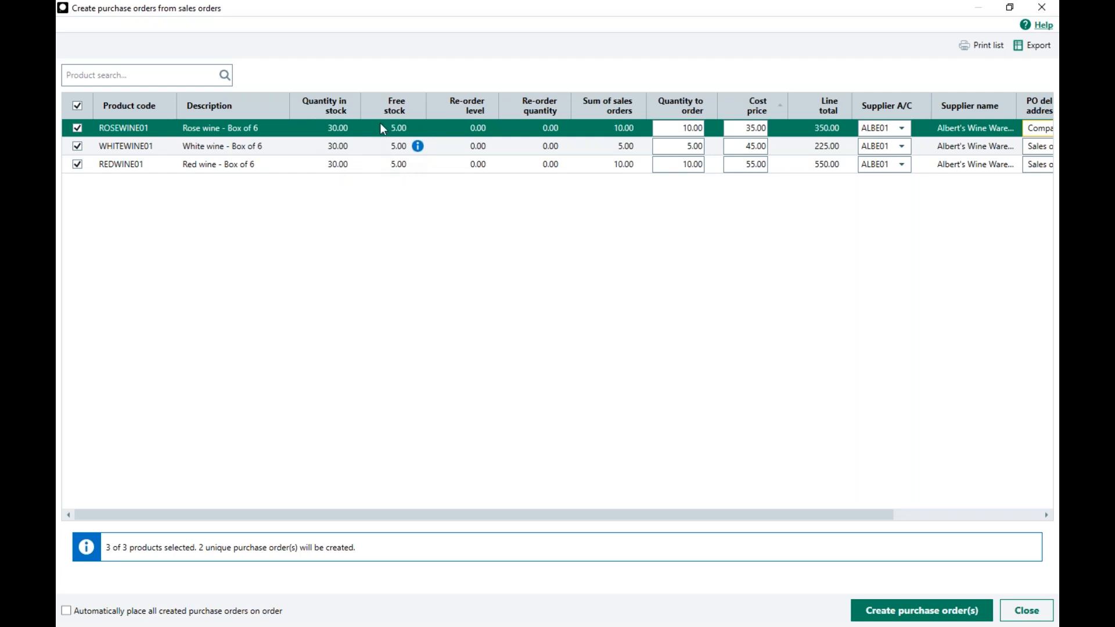
click(396, 151)
mouse_move(418, 146)
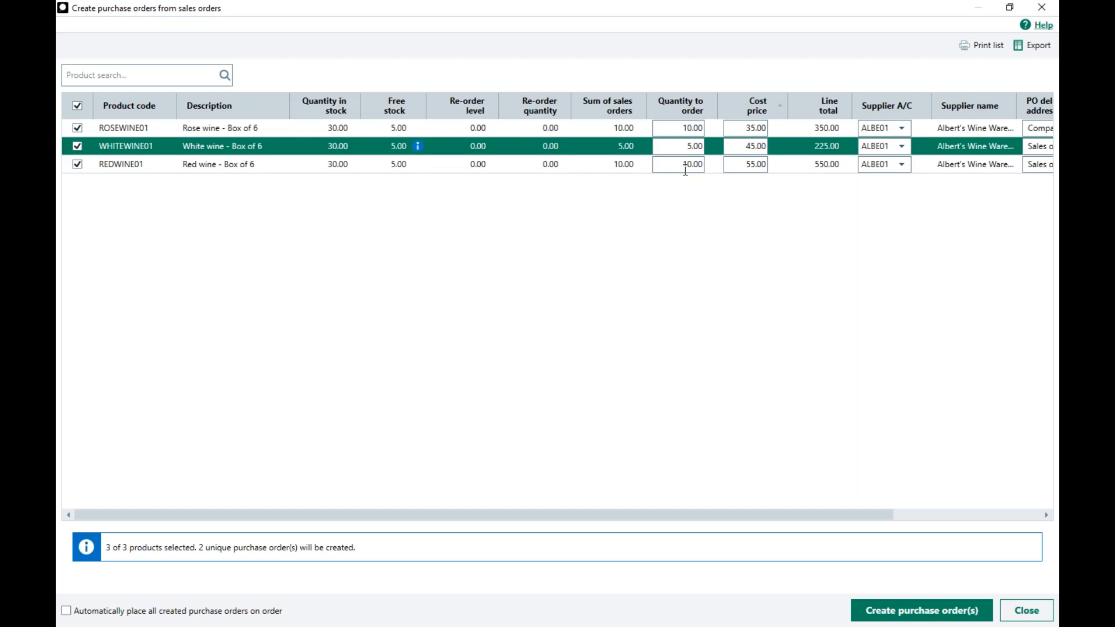
click(688, 128)
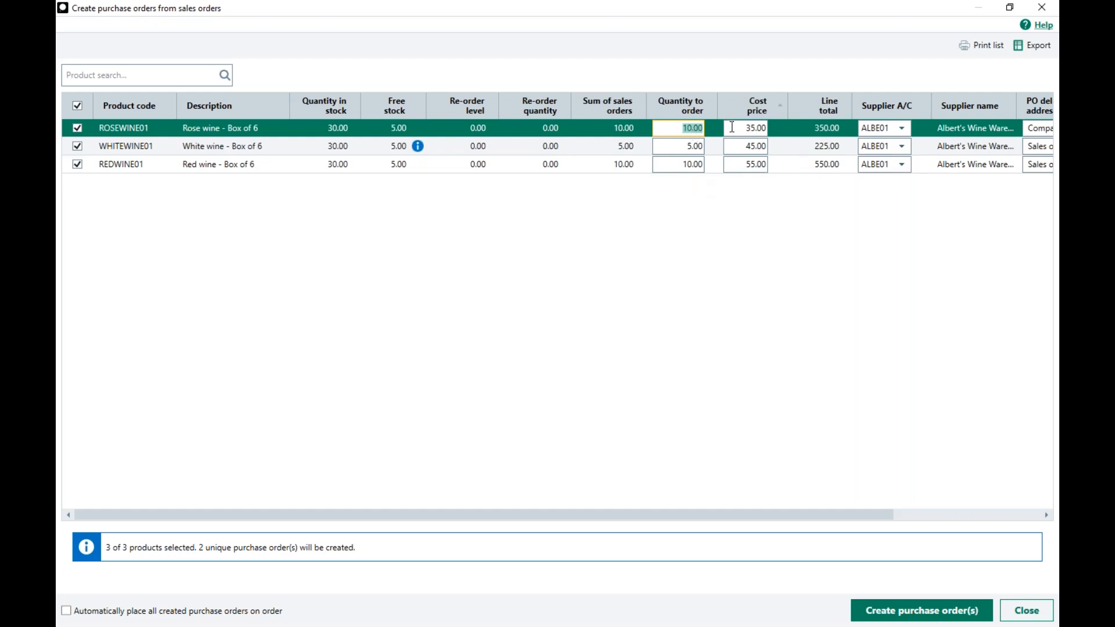
click(757, 126)
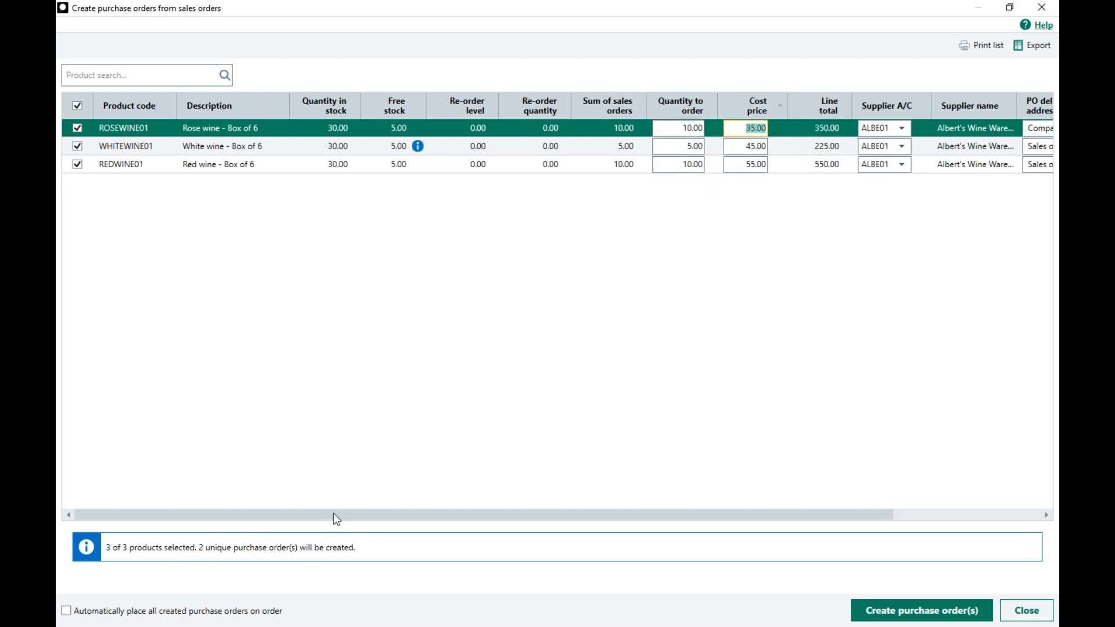
- Set the purchase order delivery address to Company for all three wine products
drag(319, 516, 640, 108)
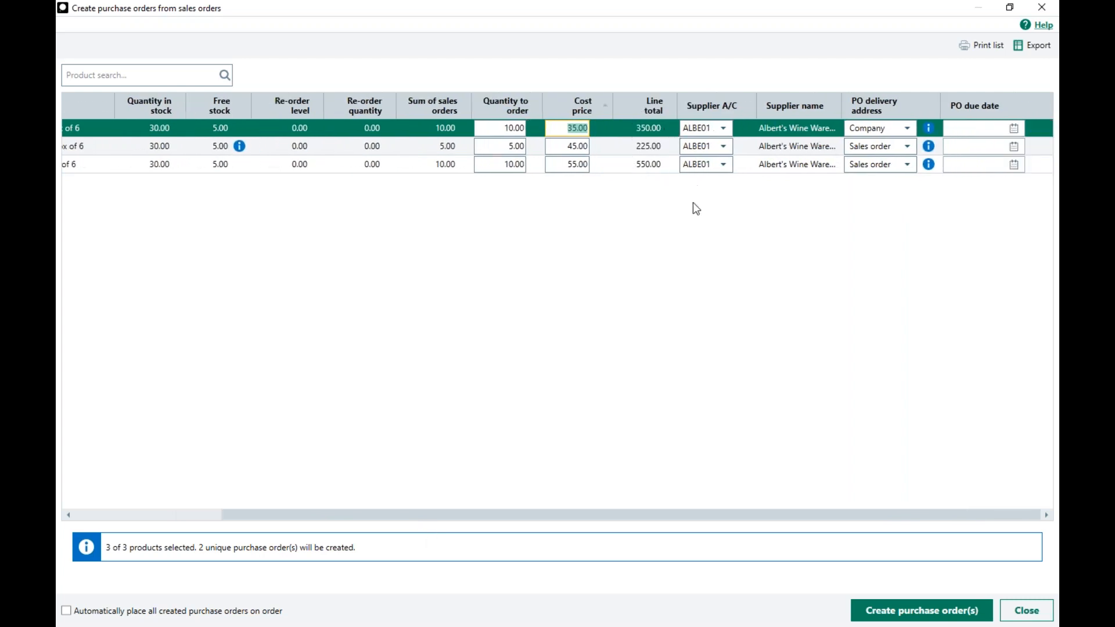
click(907, 129)
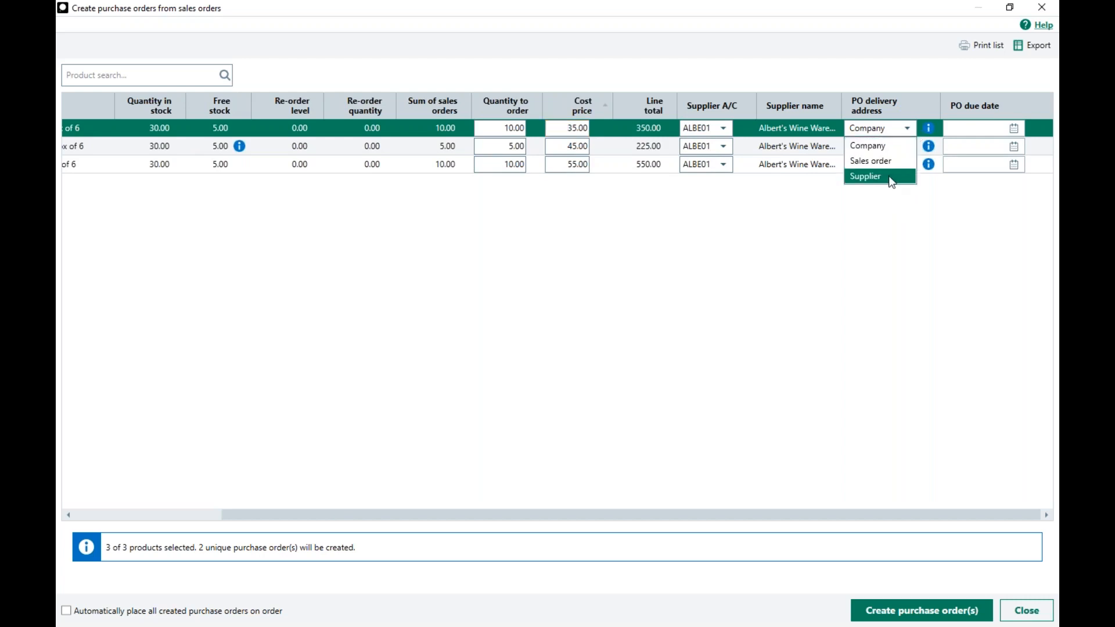
click(894, 147)
click(906, 146)
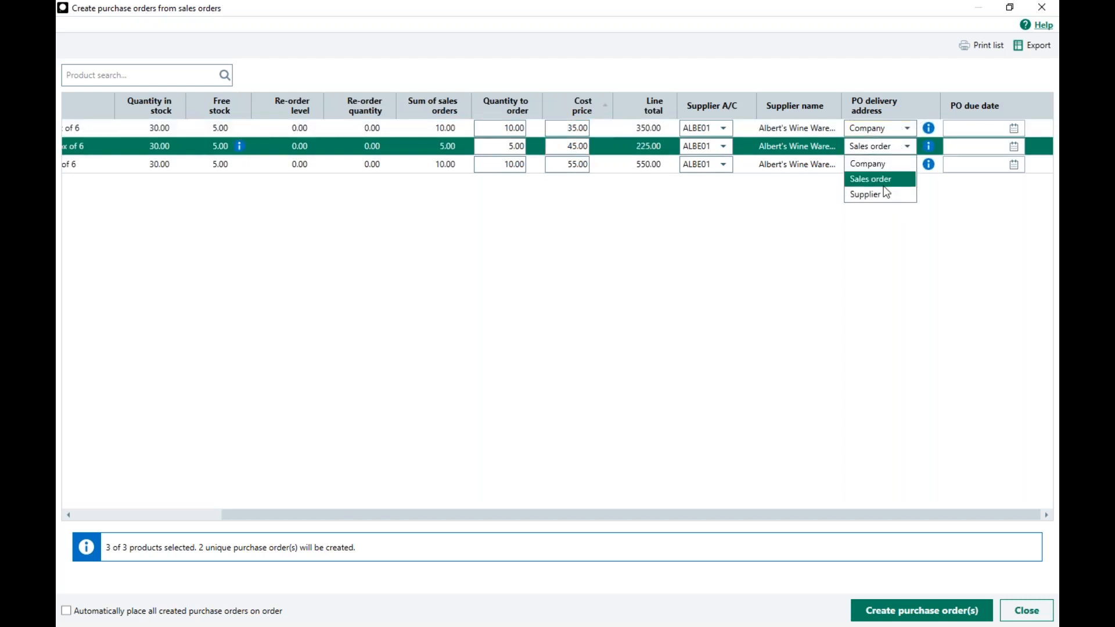
click(900, 163)
click(904, 165)
click(885, 182)
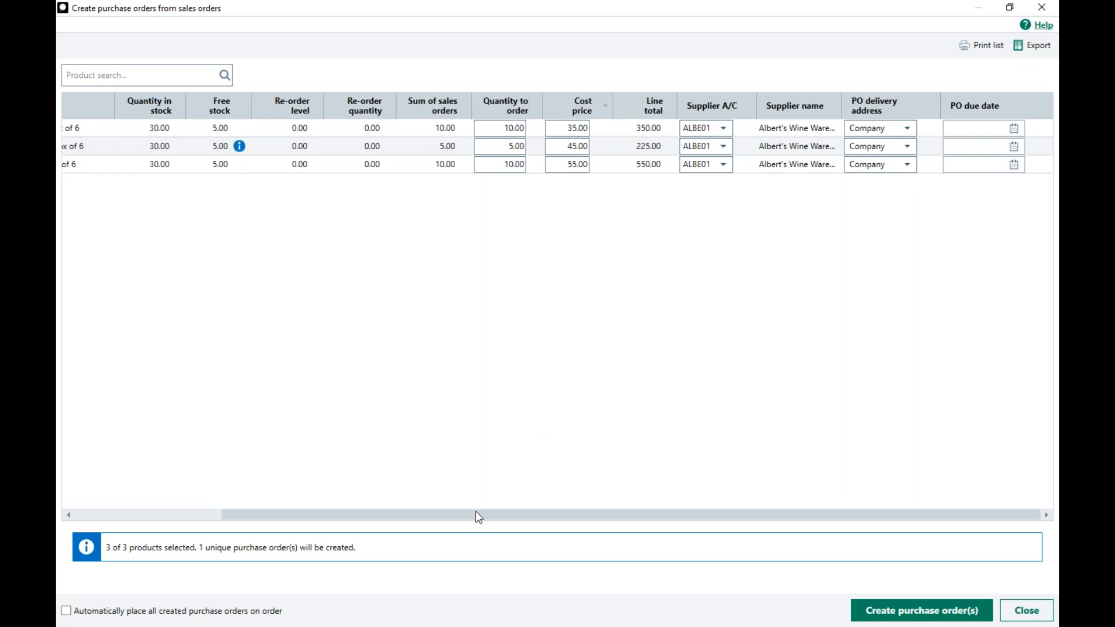
- Create the purchase order for all three selected wine products
drag(475, 511, 57, 520)
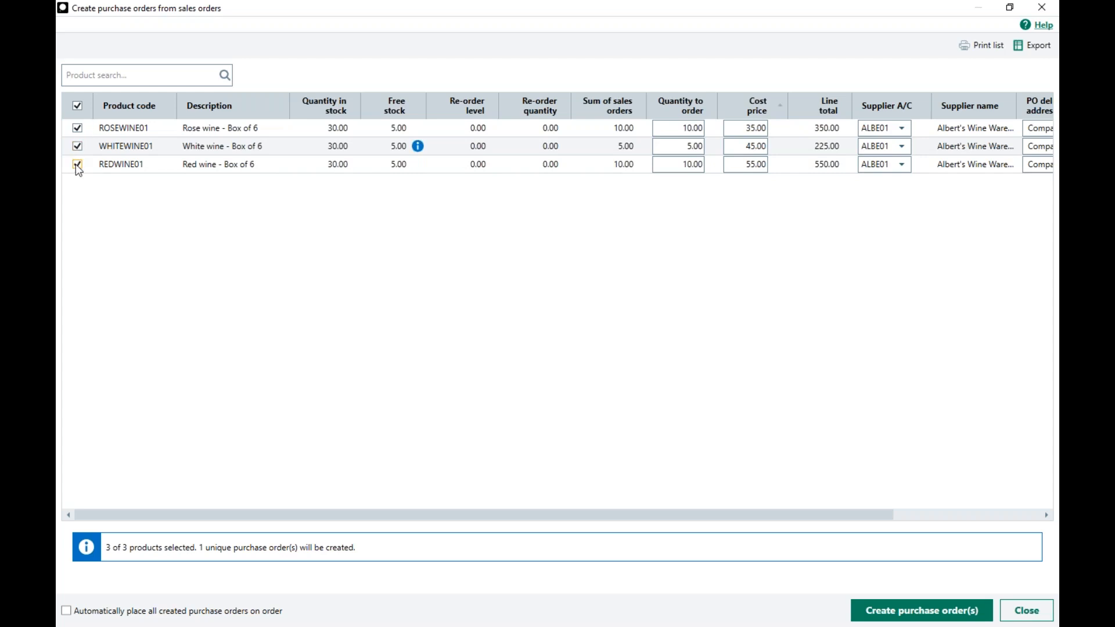
click(929, 612)
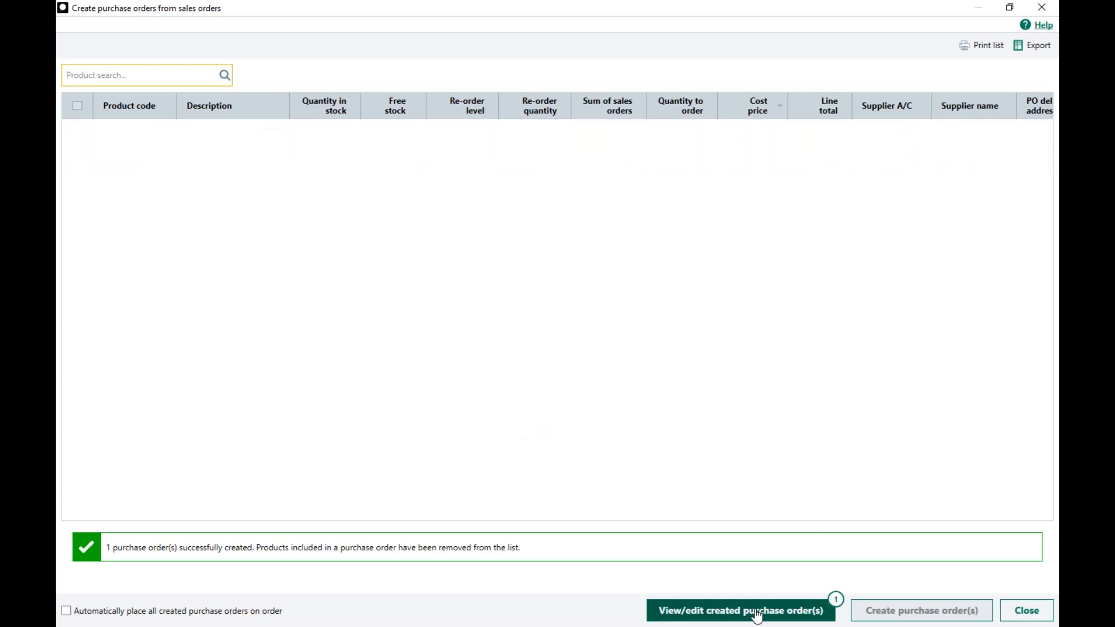
- Open the created purchase order for Albert's Wine Warehouse in full view and review its wine lines, quantities and totals
click(698, 615)
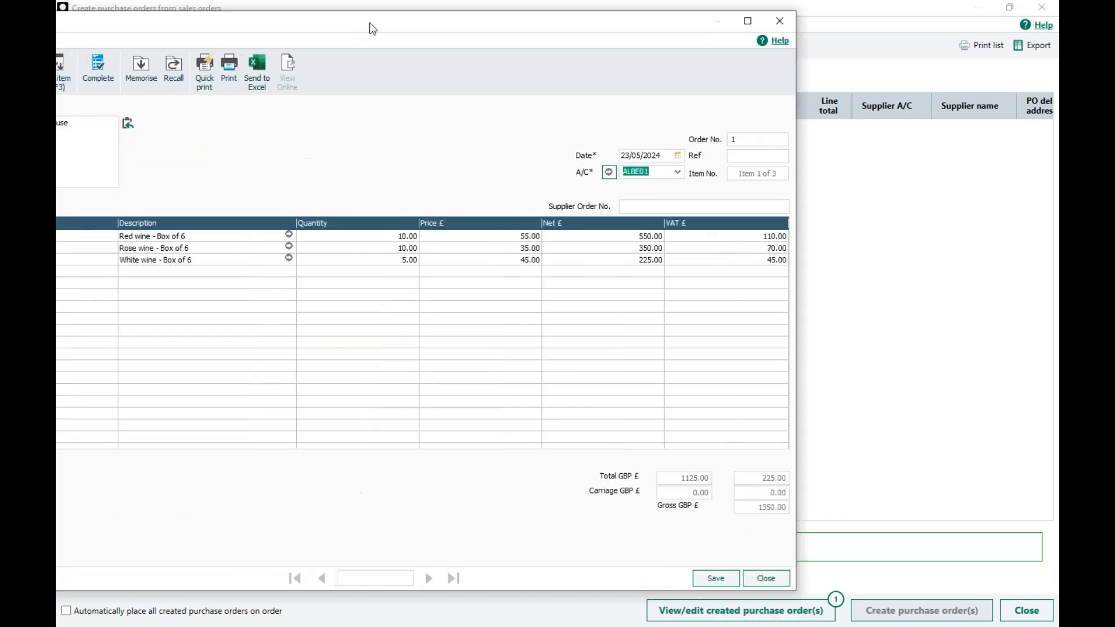
click(873, 27)
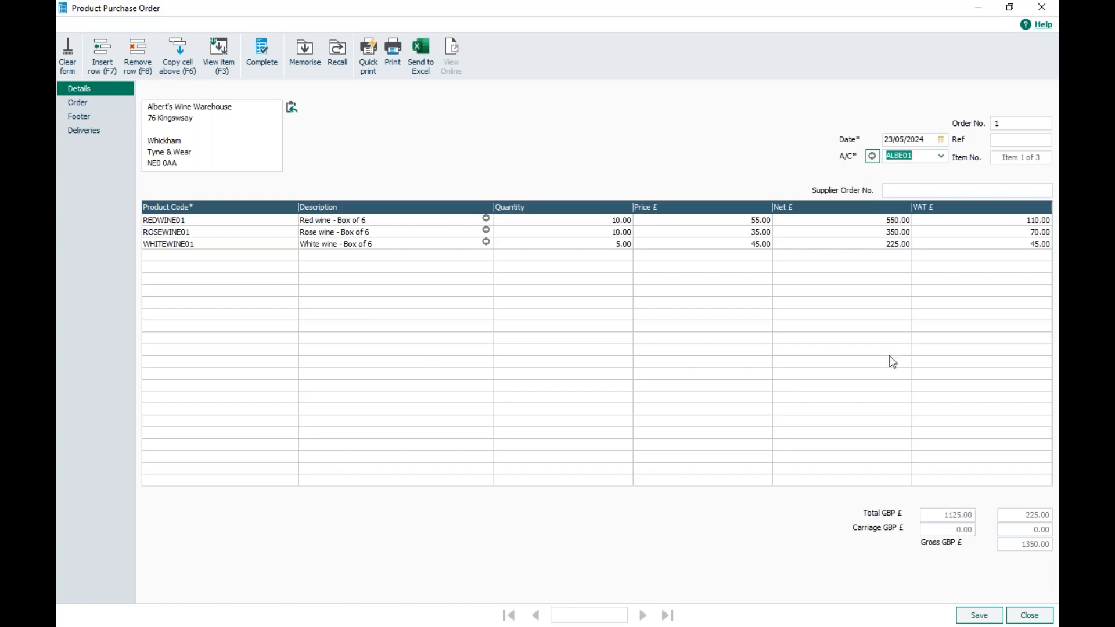
click(1029, 615)
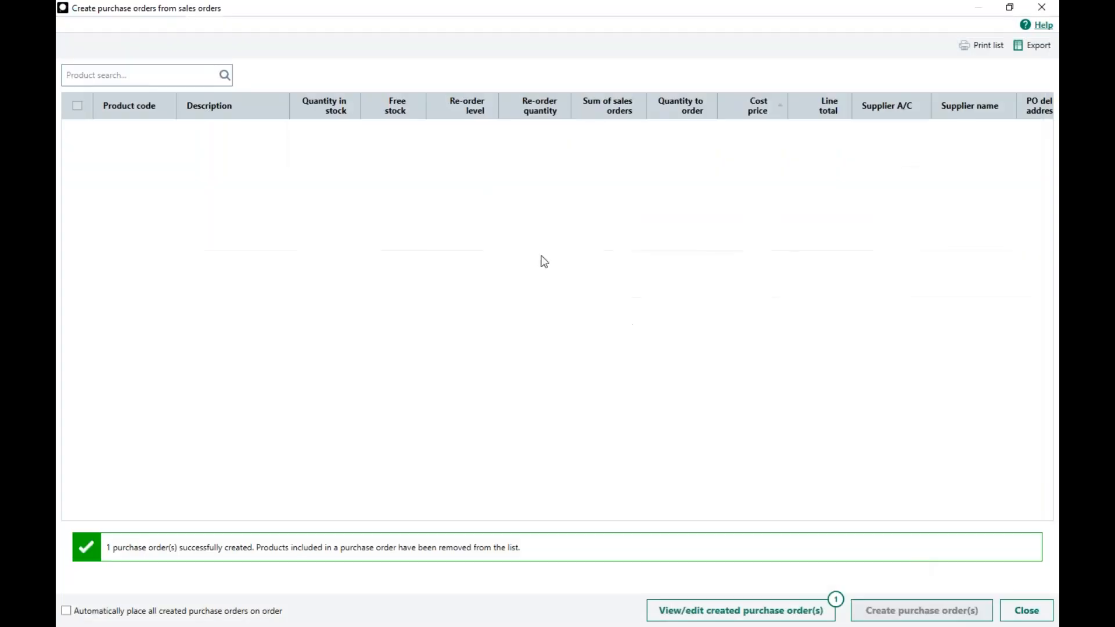
- Leave purchase order creation and close the second A1 Catering sales order, returning to the sales orders list
click(1026, 610)
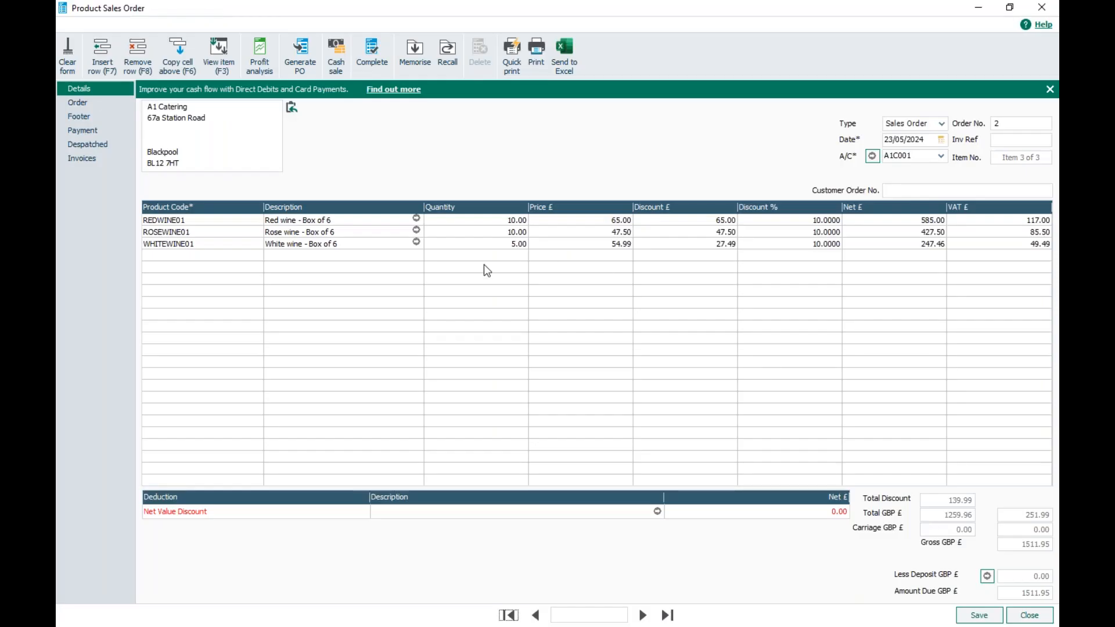
click(1017, 616)
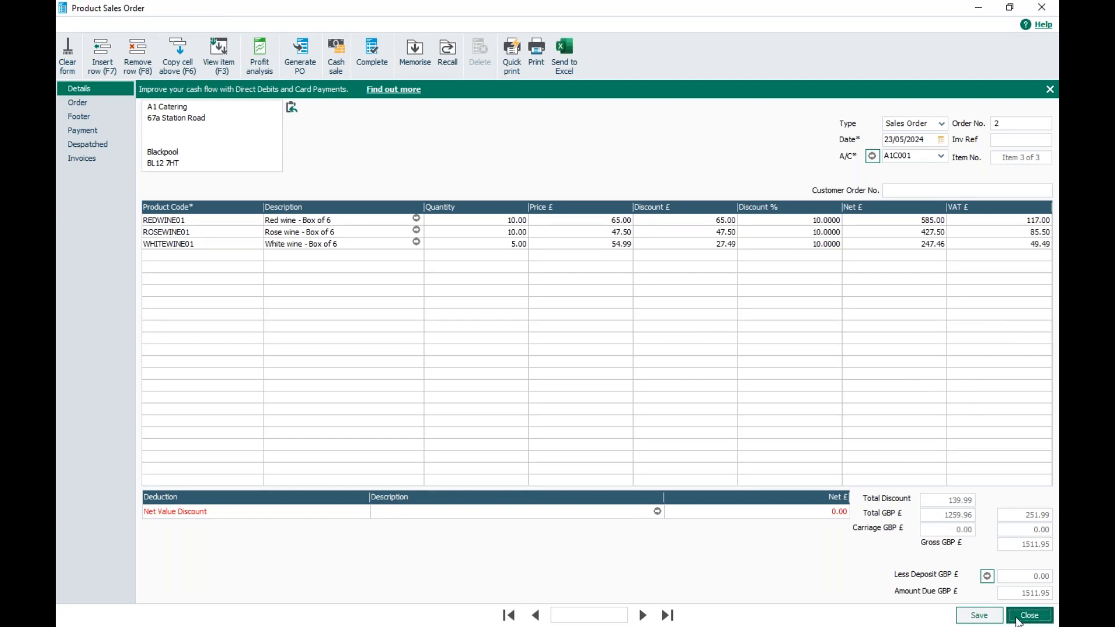
click(346, 163)
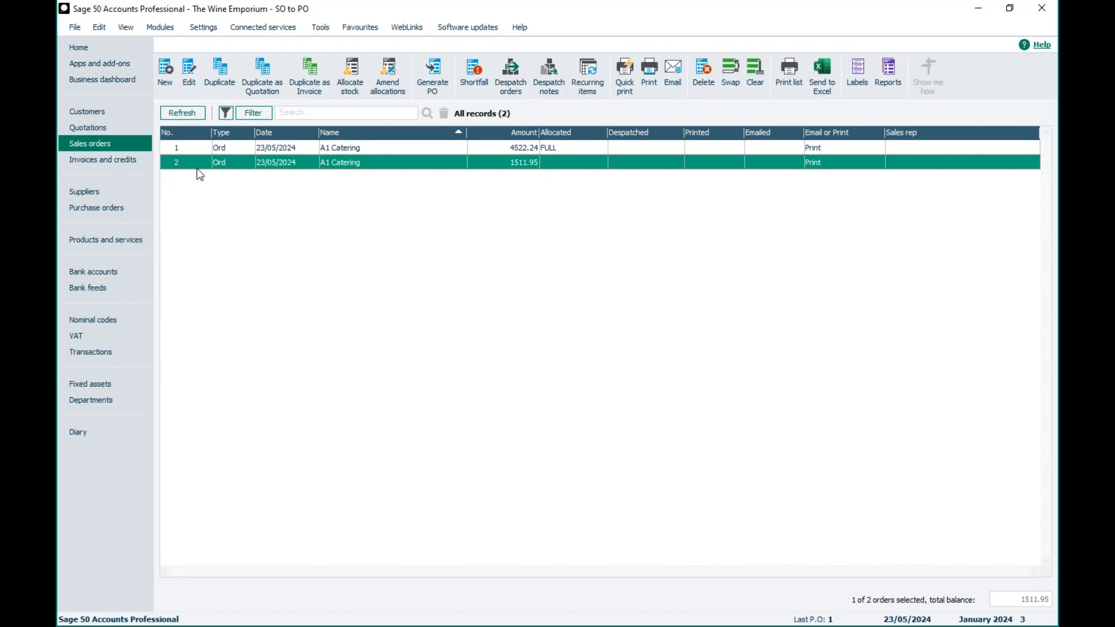
- Select the Albert's Wine Warehouse order in the purchase orders list
click(73, 211)
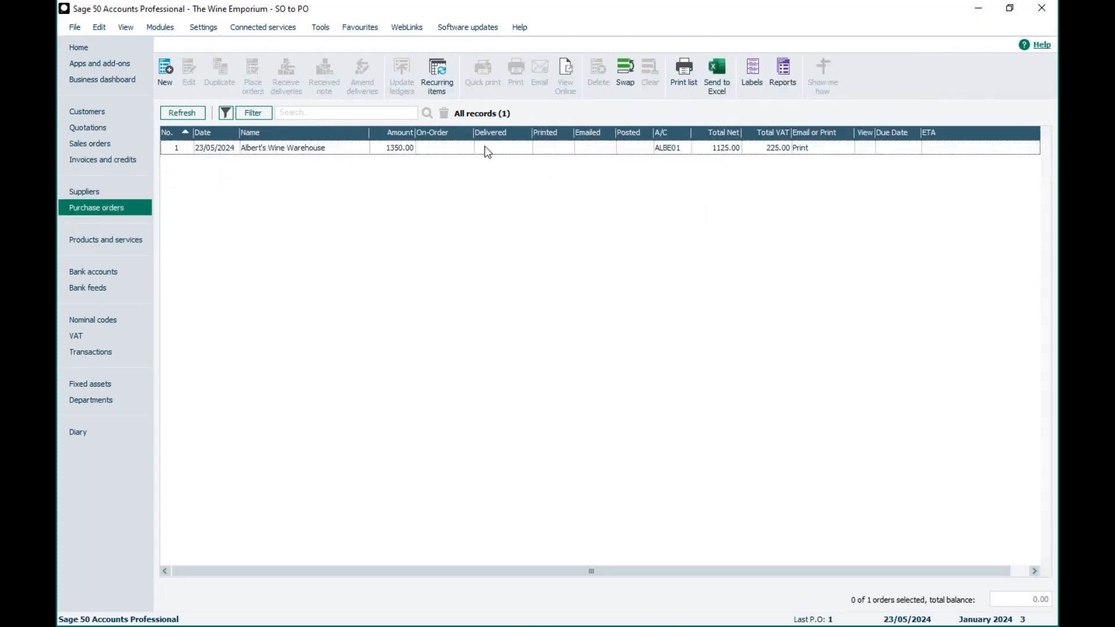
click(486, 152)
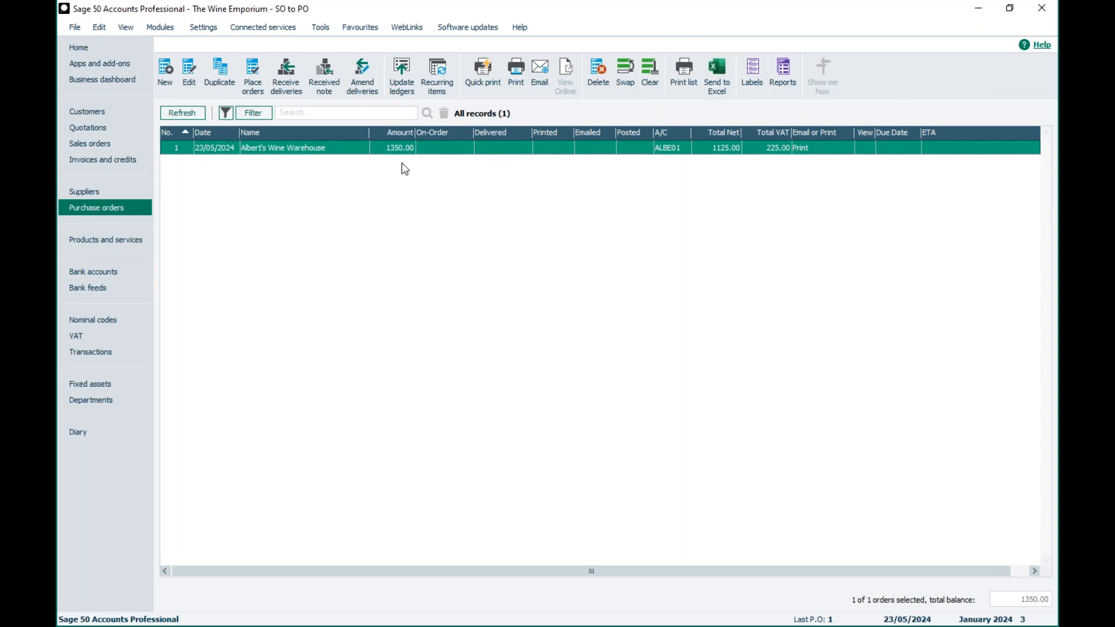
click(252, 76)
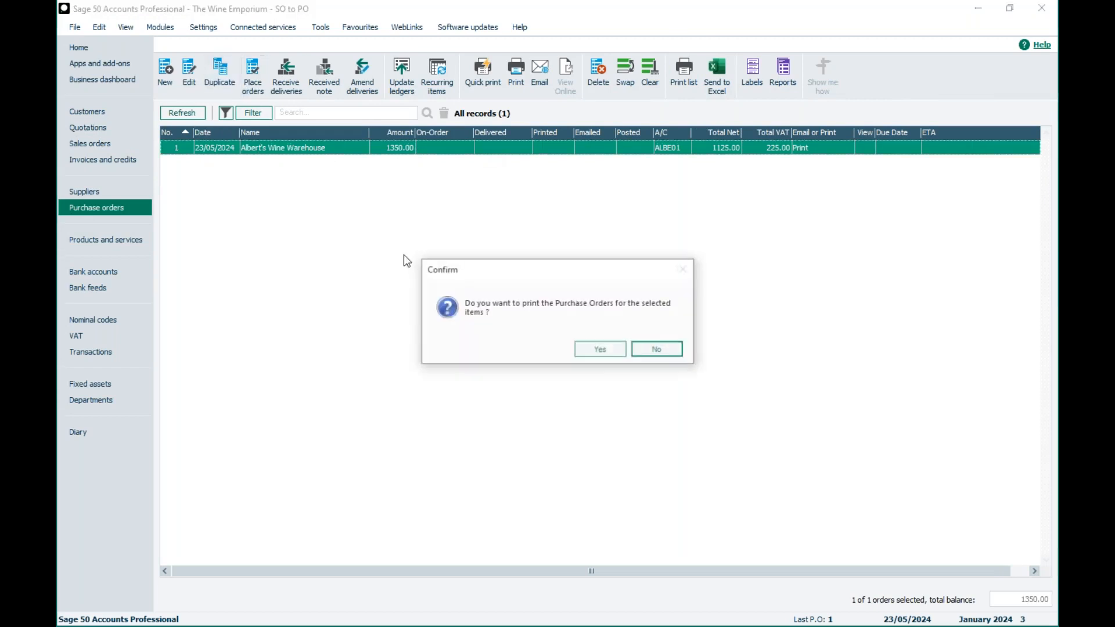
click(580, 343)
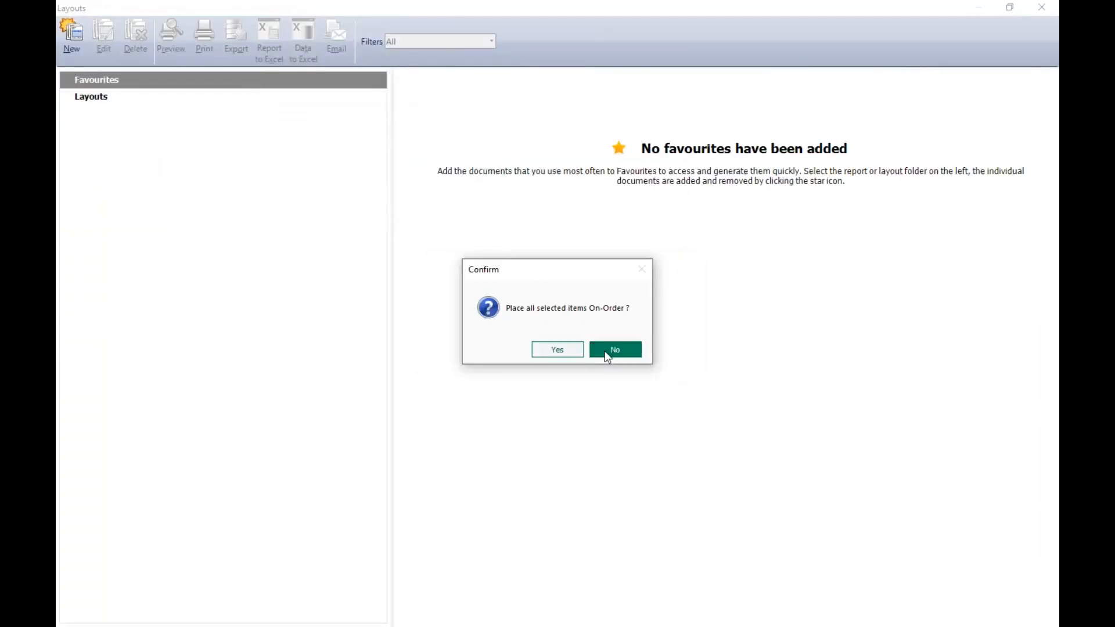
click(607, 355)
click(1031, 10)
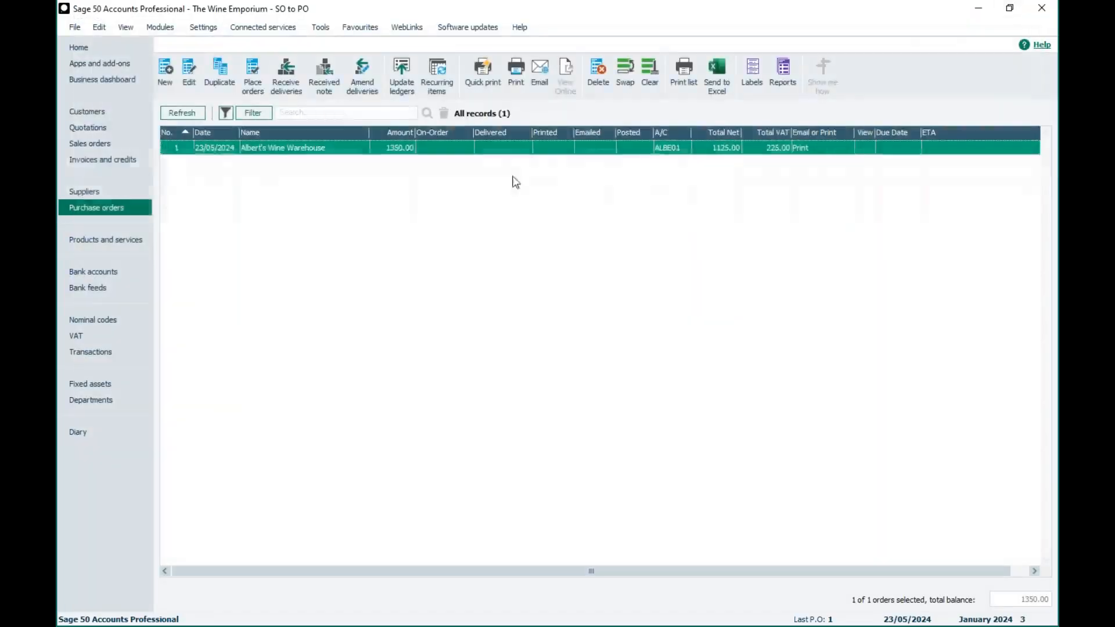
- Place the selected Albert's Wine Warehouse purchase order on order, accepting the print option and closing the layouts without printing one
click(257, 87)
click(602, 346)
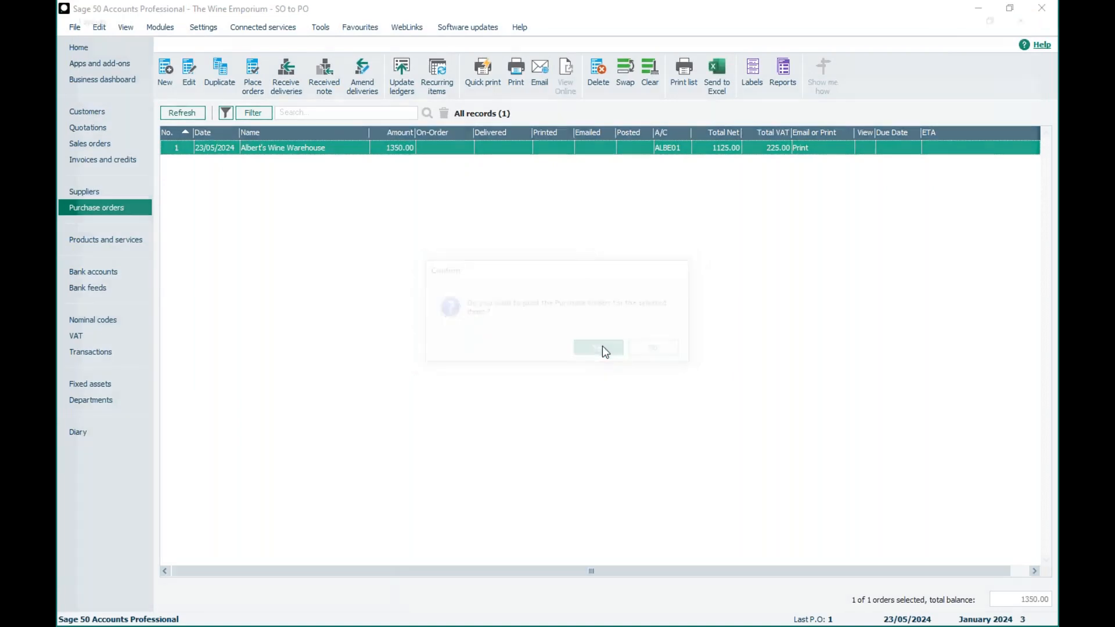
click(567, 350)
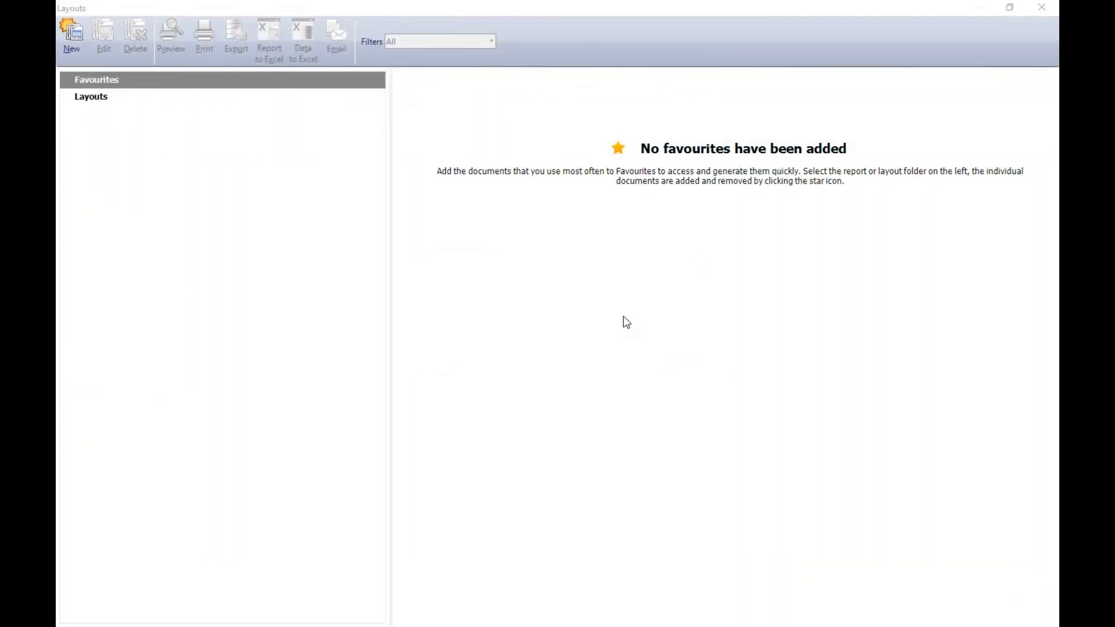
click(1041, 7)
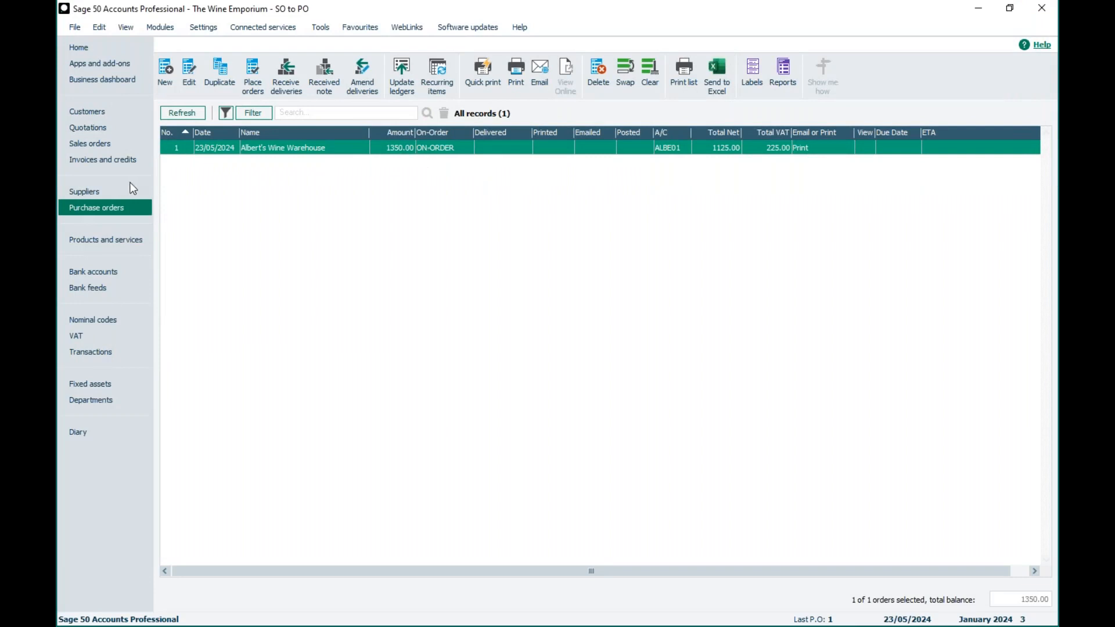
- Start a new sales order for the customer ABS Wine Supplies
click(86, 144)
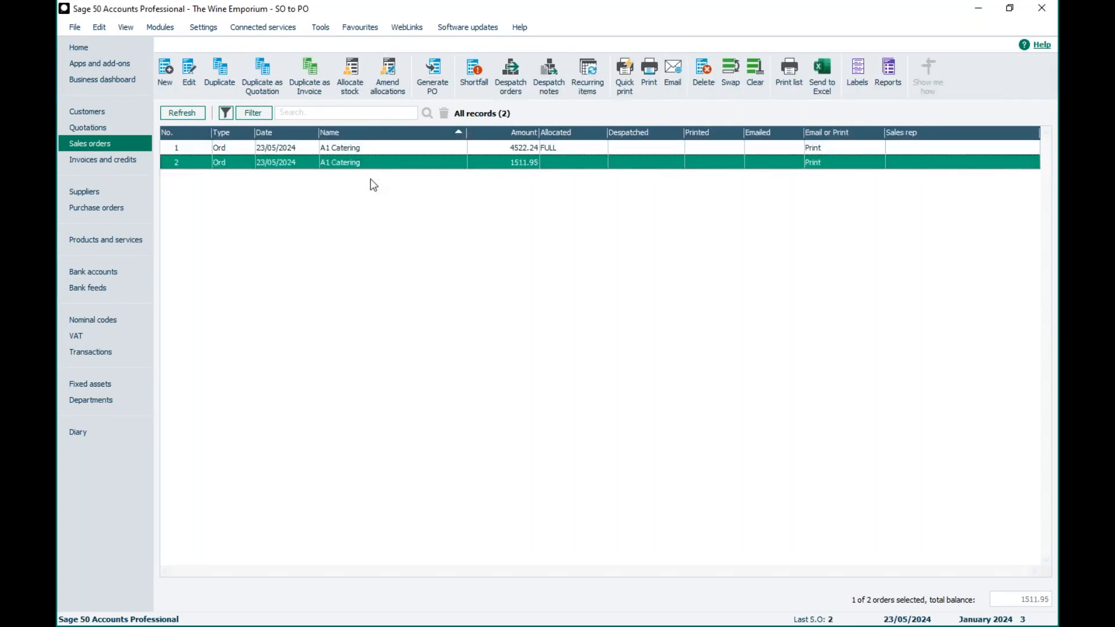
click(326, 149)
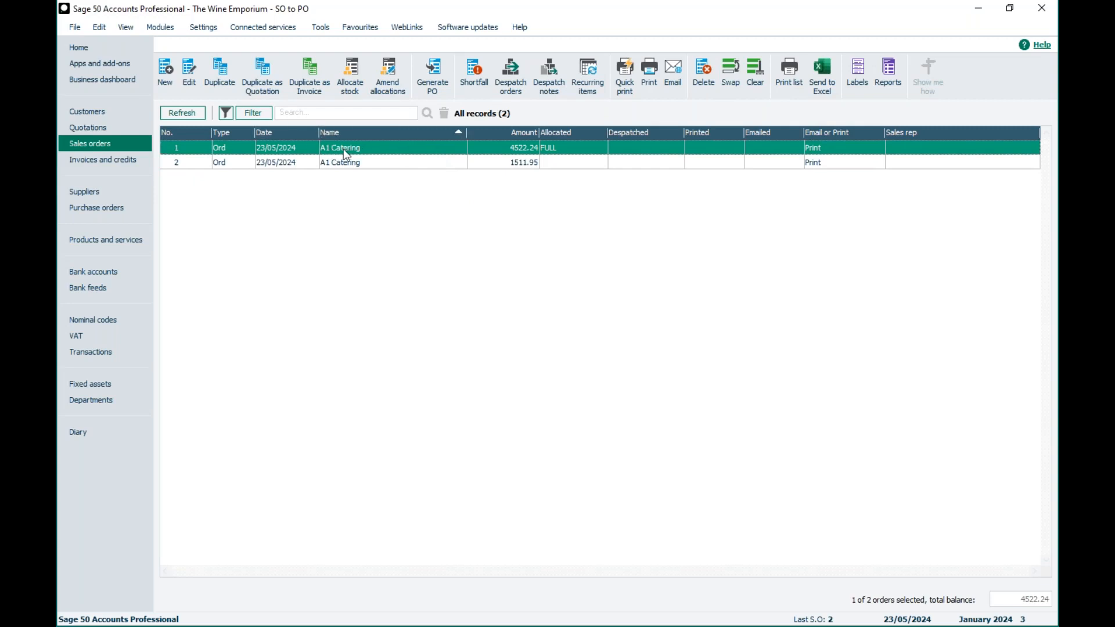
click(163, 70)
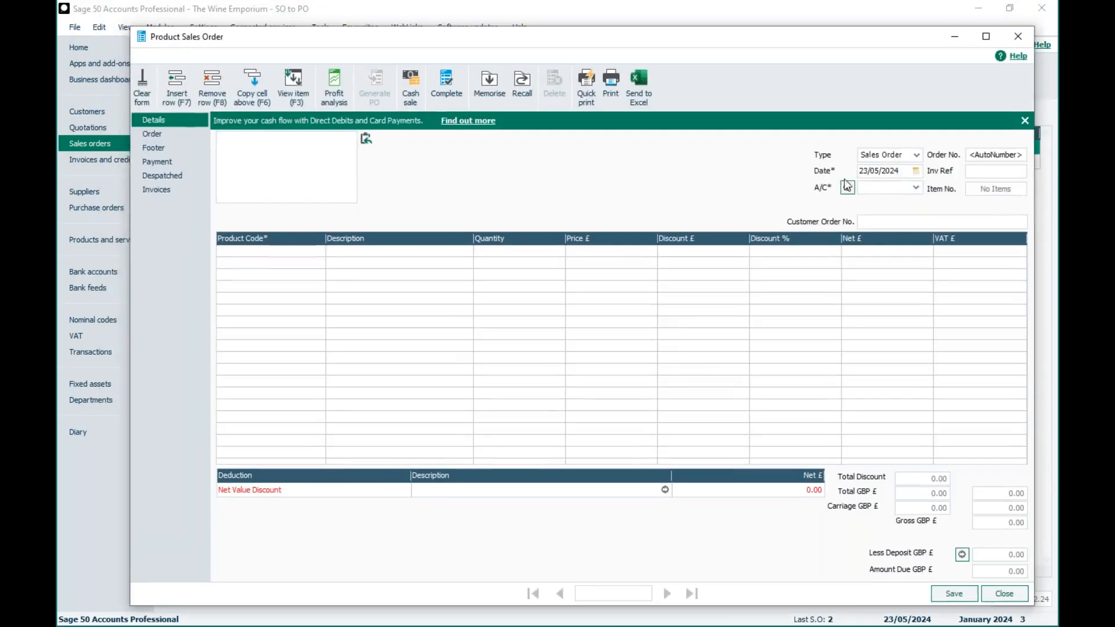
click(916, 188)
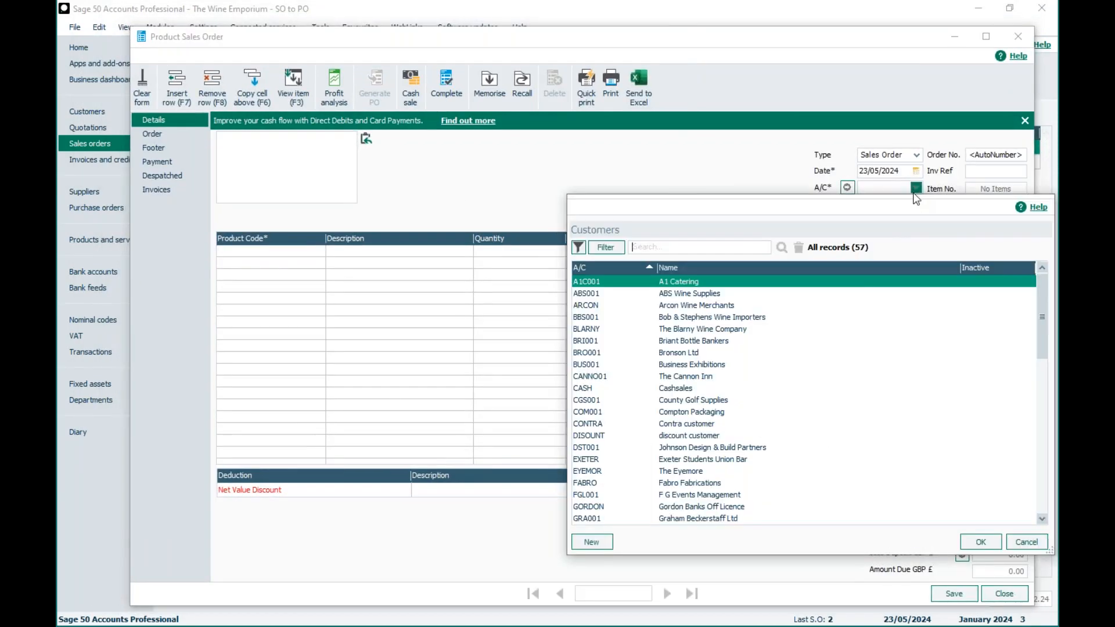
double_click(686, 293)
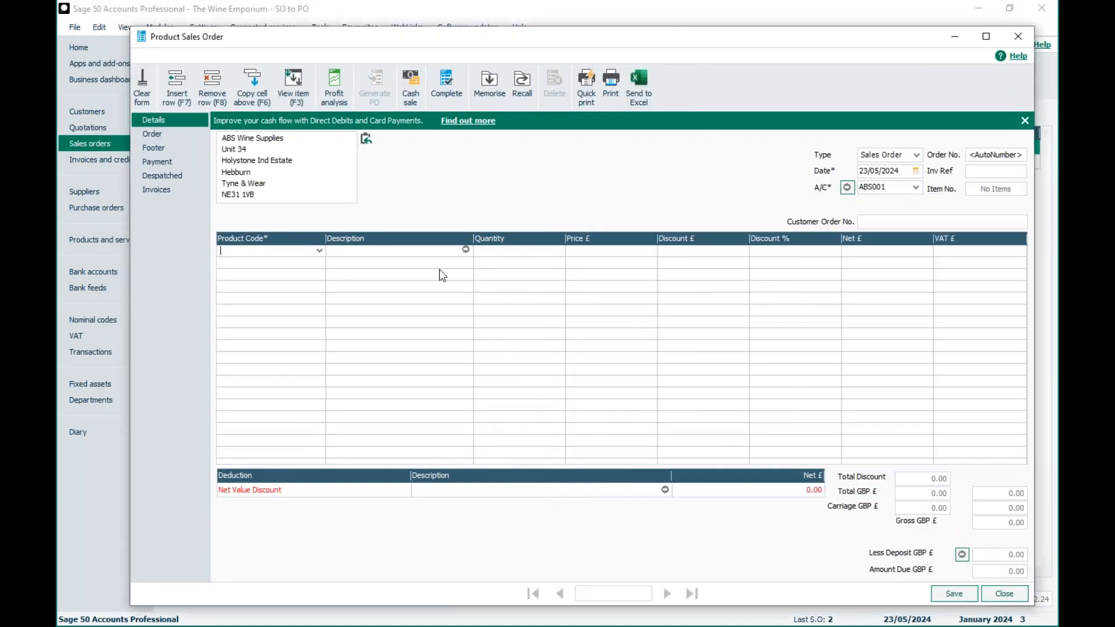
- Add REDWINE01 to the first line of the sales order with a quantity of 2
click(319, 249)
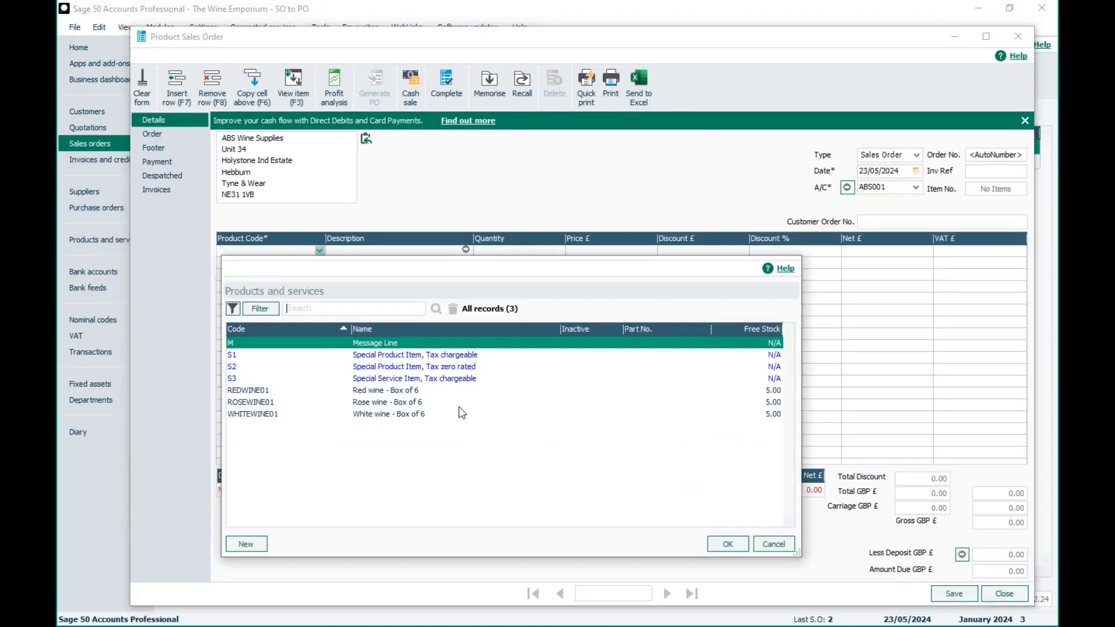
click(381, 390)
click(729, 544)
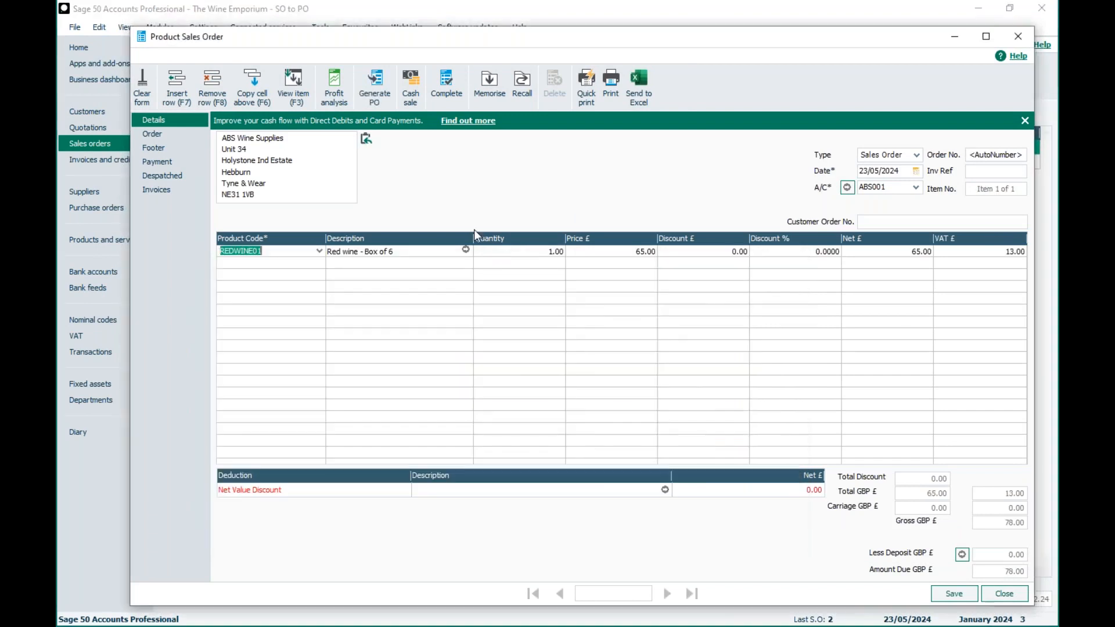
click(507, 250)
text(2)
- Save the ABS Wine Supplies sales order, accept the discount change and leave its stock allocation for later
click(953, 593)
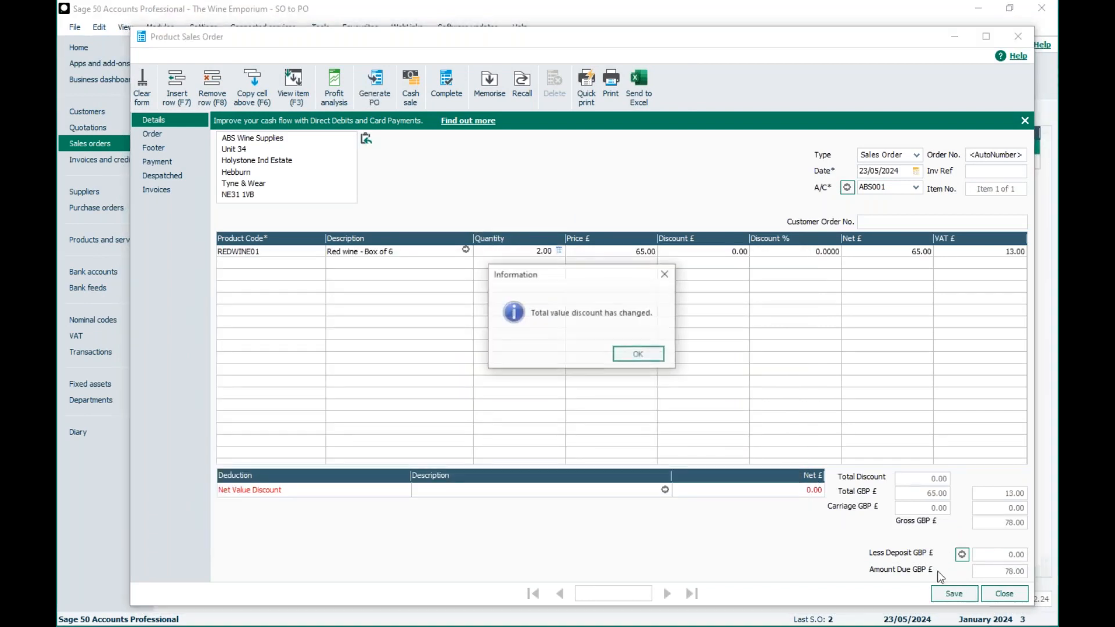
click(638, 355)
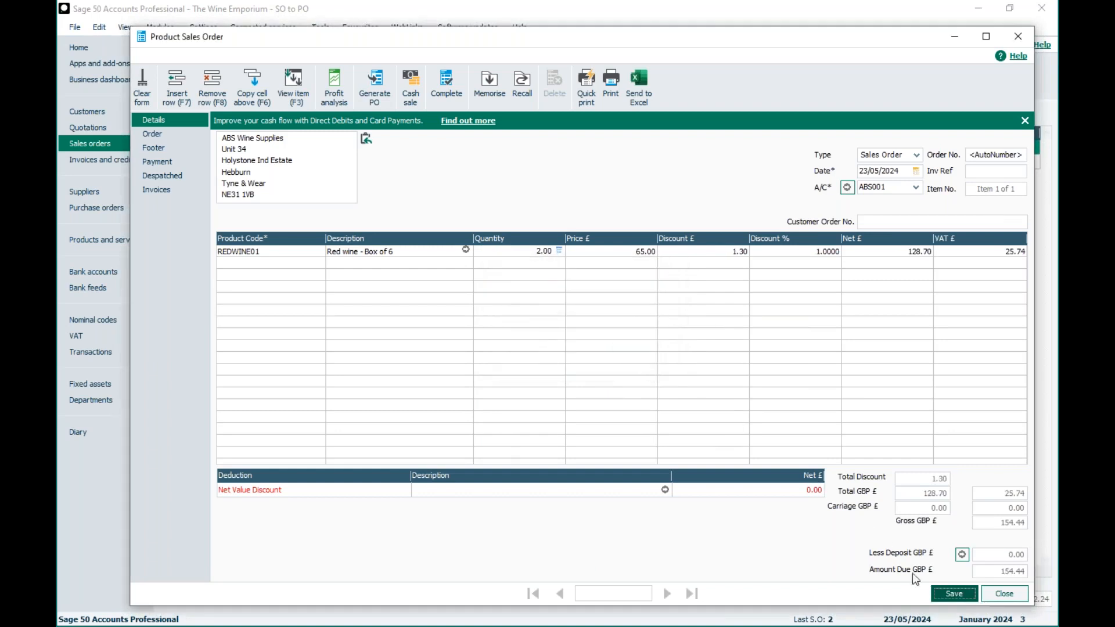
click(955, 593)
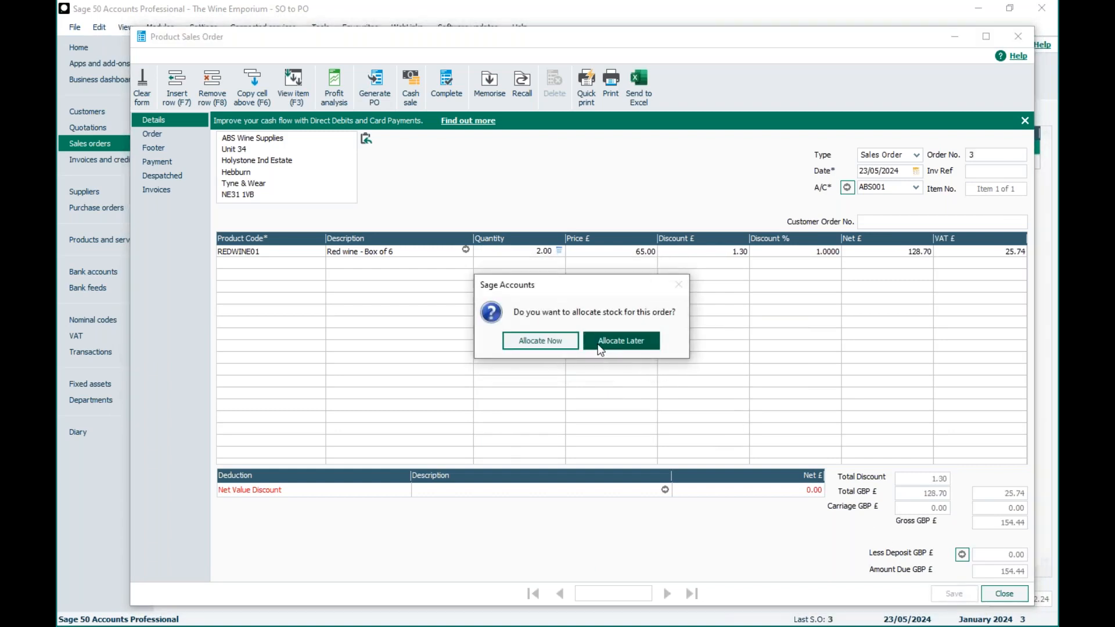
click(621, 341)
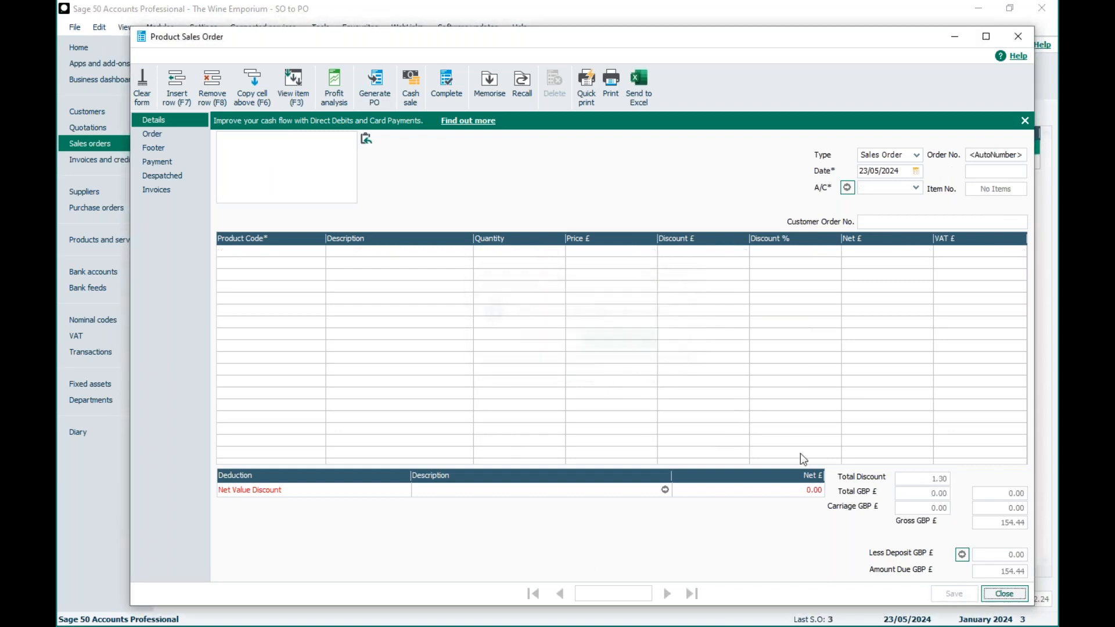
click(1003, 593)
- Review the purchase order proposal generated from the ABS Wine Supplies sales order, then close it without creating an order
click(403, 177)
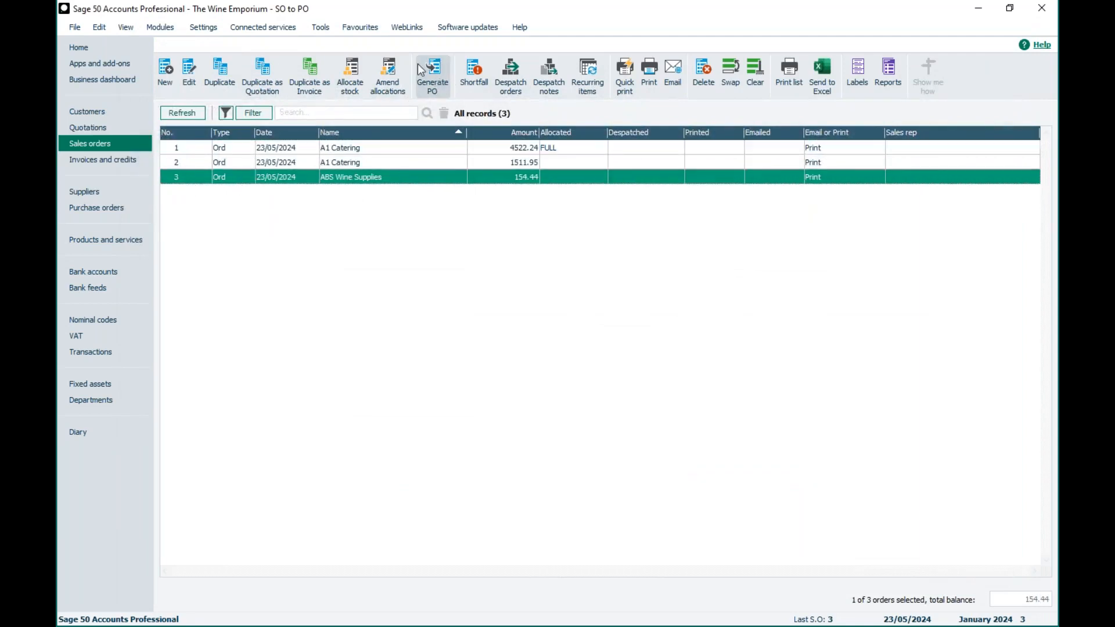
click(433, 83)
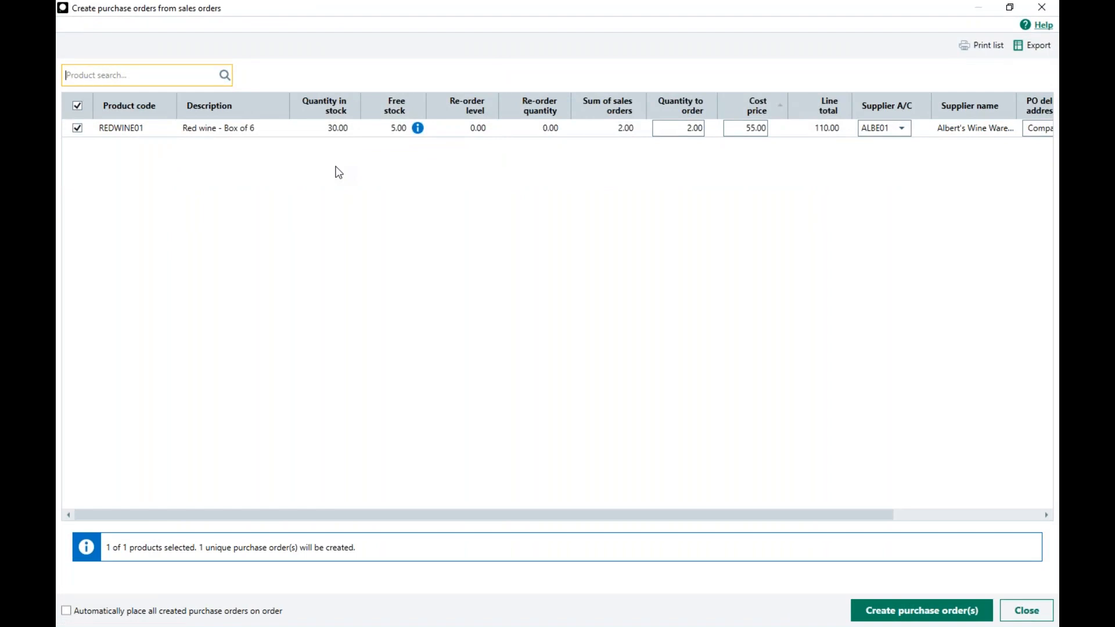
click(1024, 609)
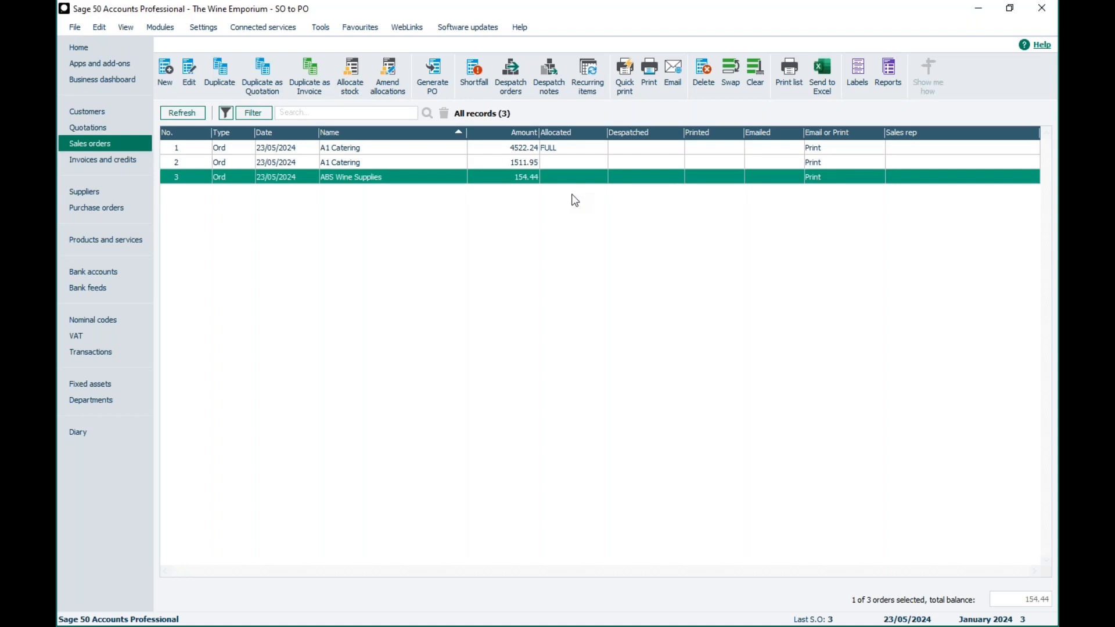
- Review the order details and custom fields of the ABS Wine Supplies sales order, then close it
double_click(368, 178)
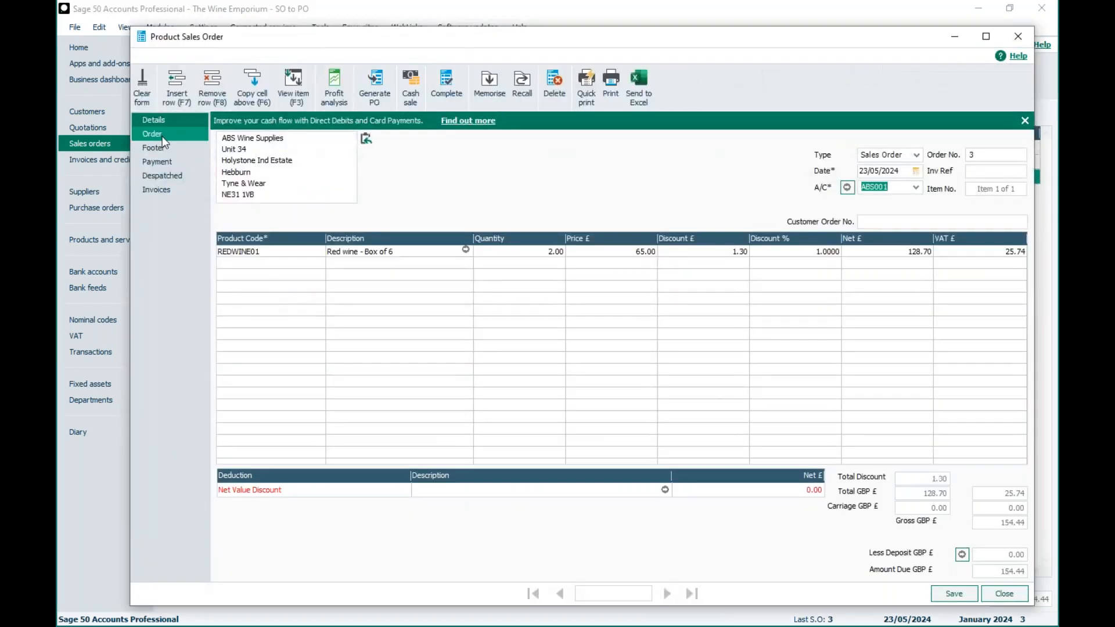
click(162, 136)
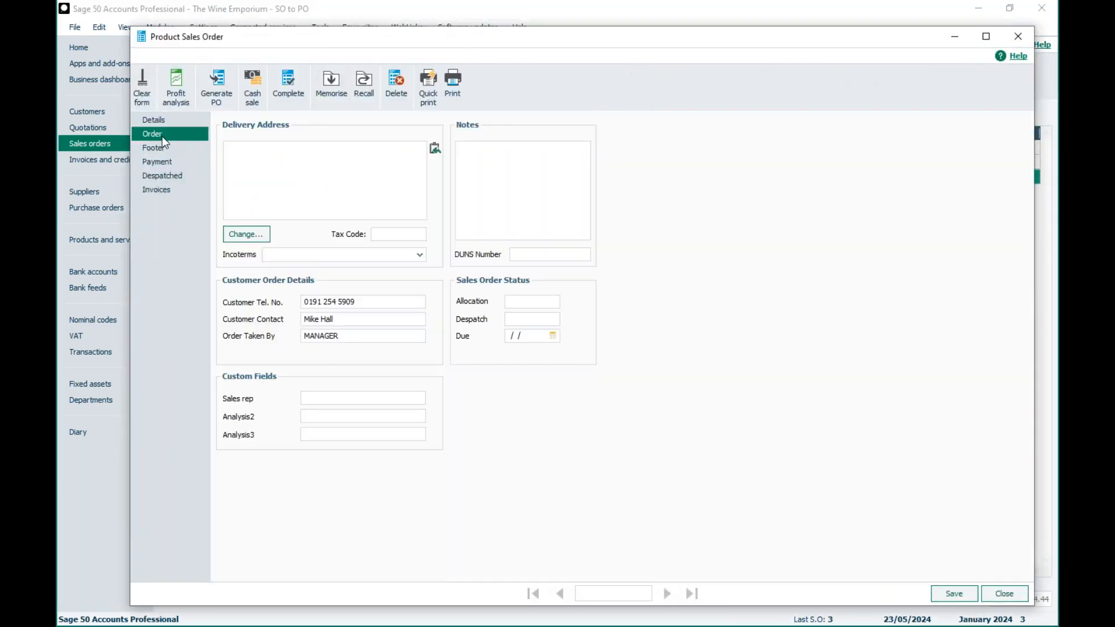
drag(591, 41, 572, 36)
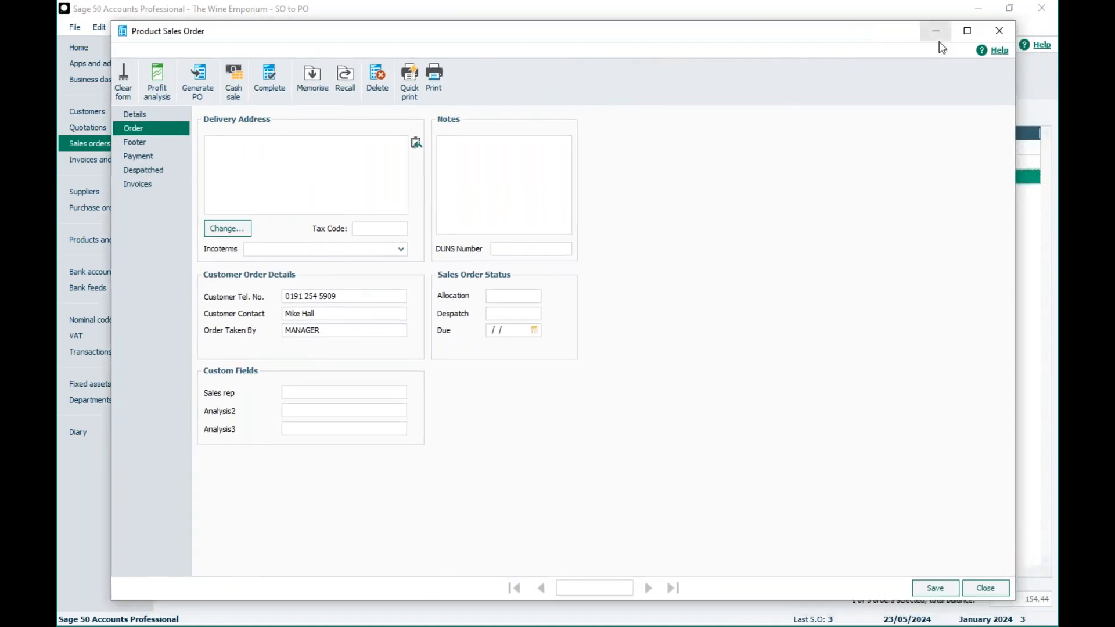
click(966, 31)
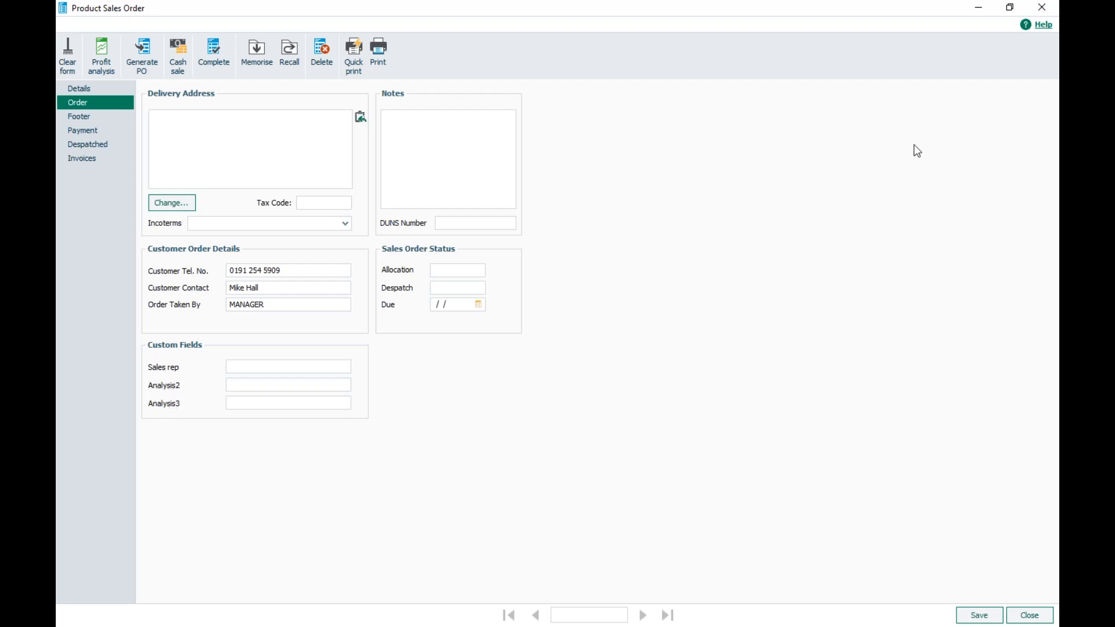
click(1042, 7)
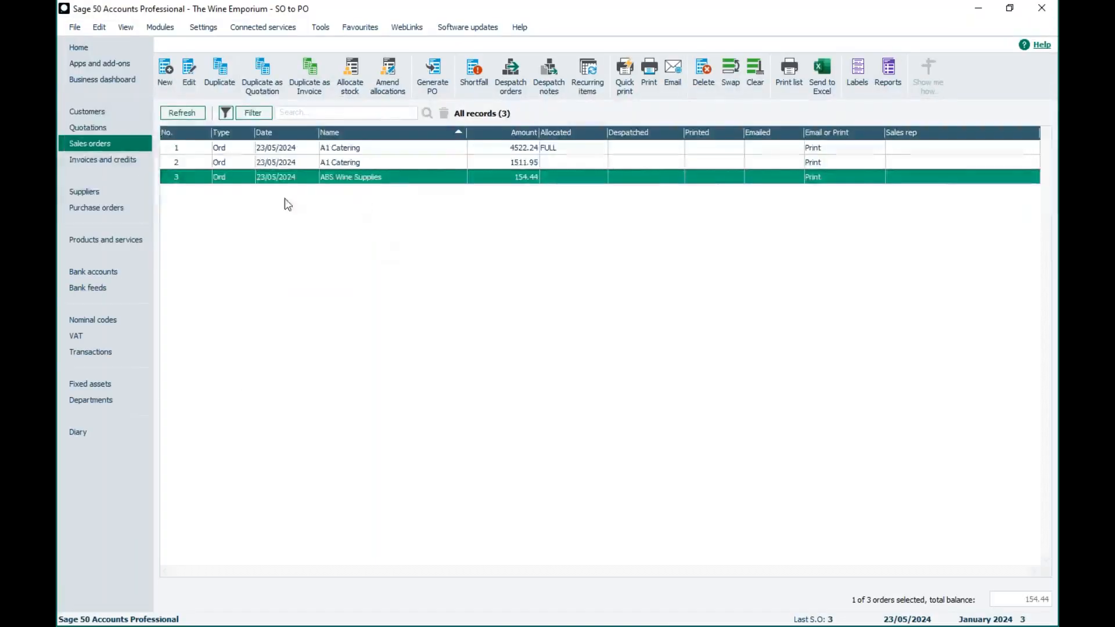
- Review the custom field labels for sales and purchase orders in the Configuration Editor, then close it without changes
click(216, 34)
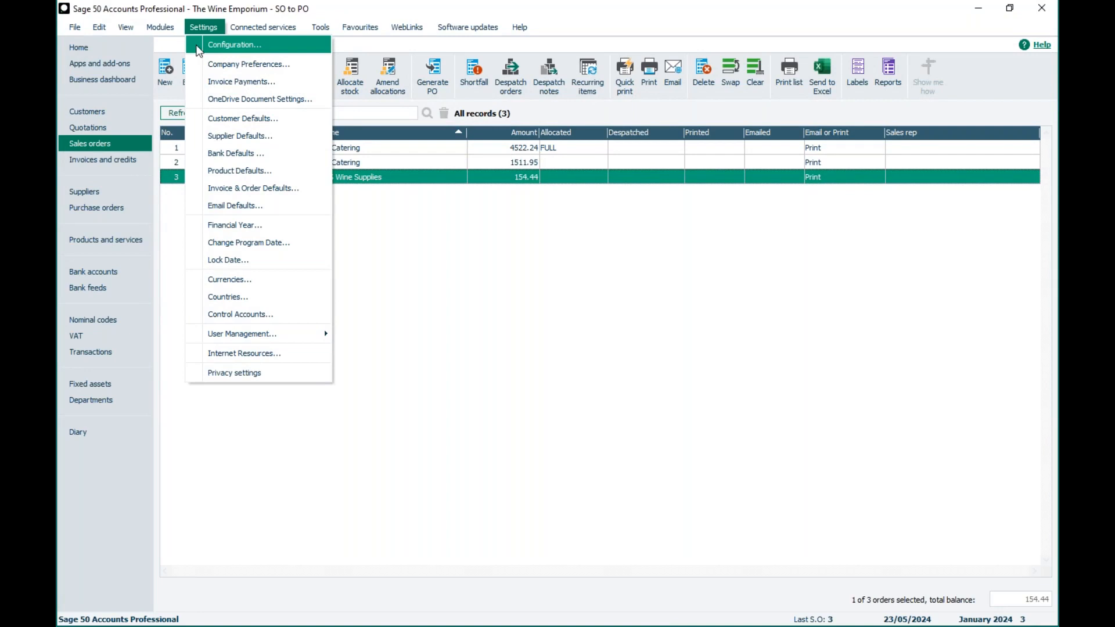
click(198, 50)
click(583, 355)
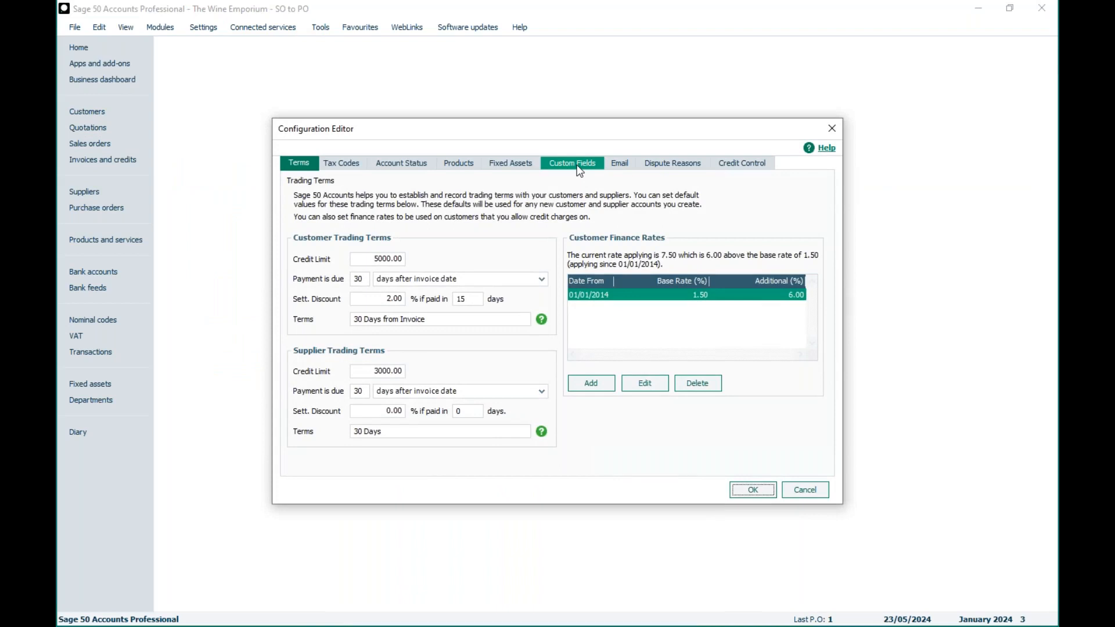
click(576, 164)
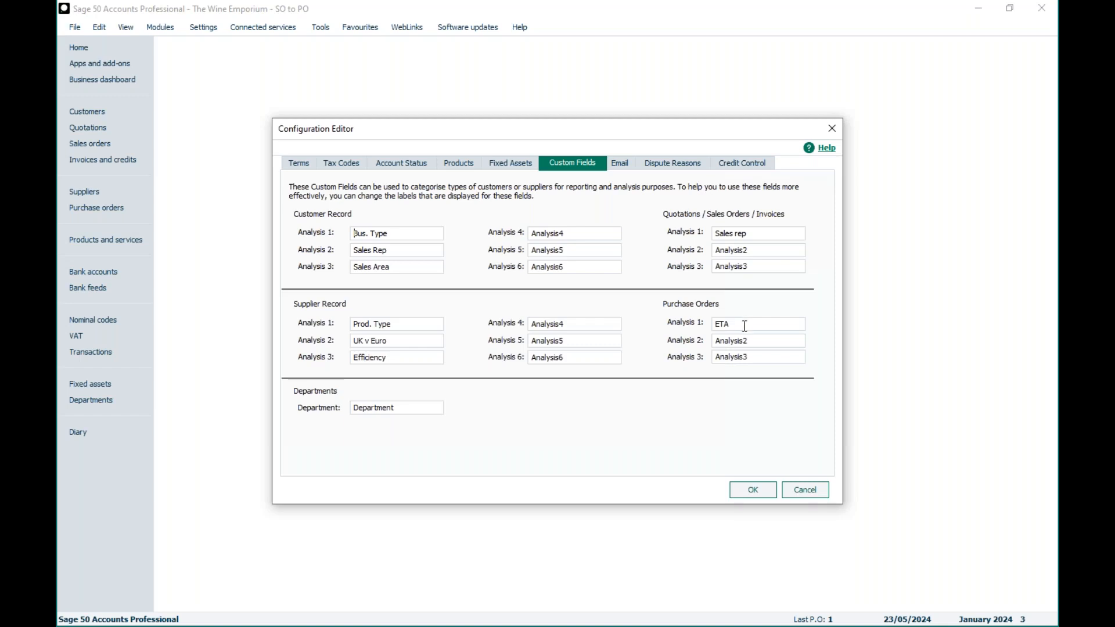
click(807, 490)
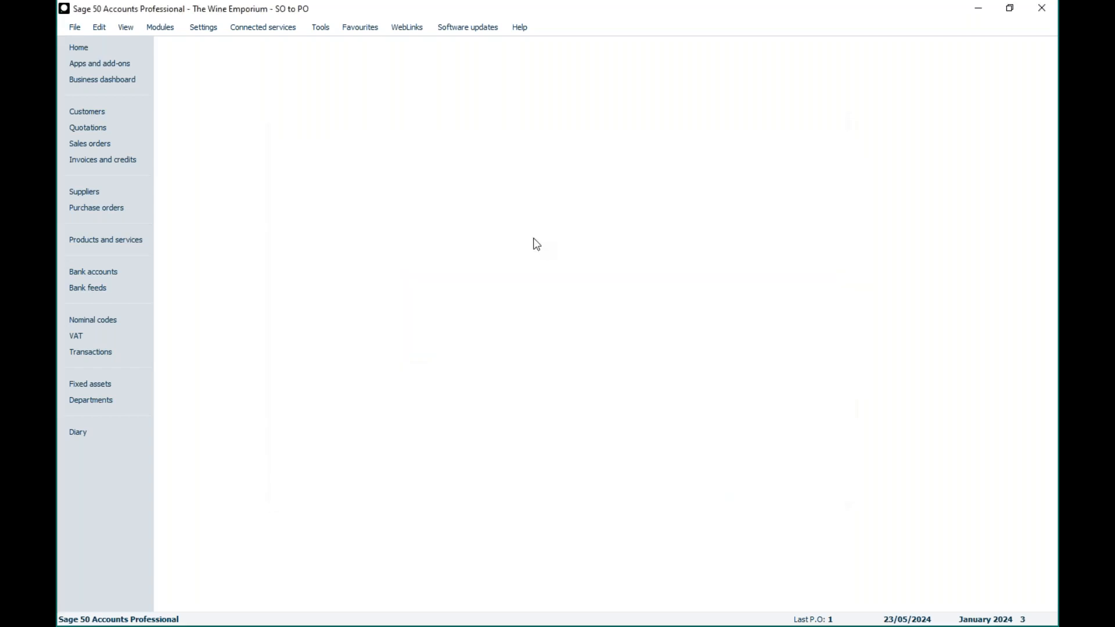